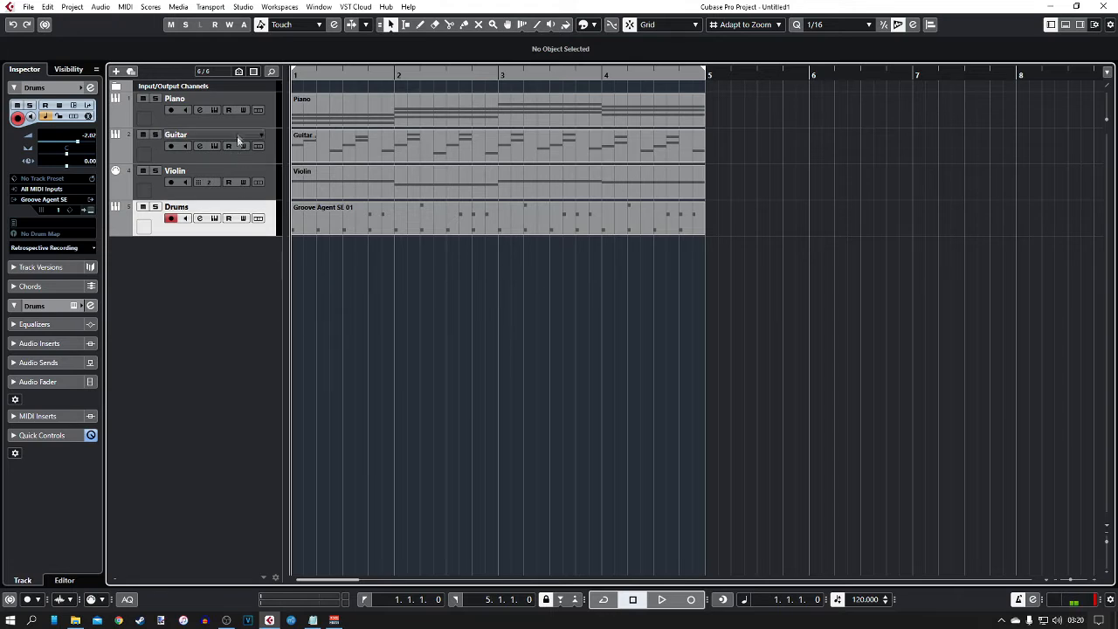
click(264, 125)
ctrl+click(264, 154)
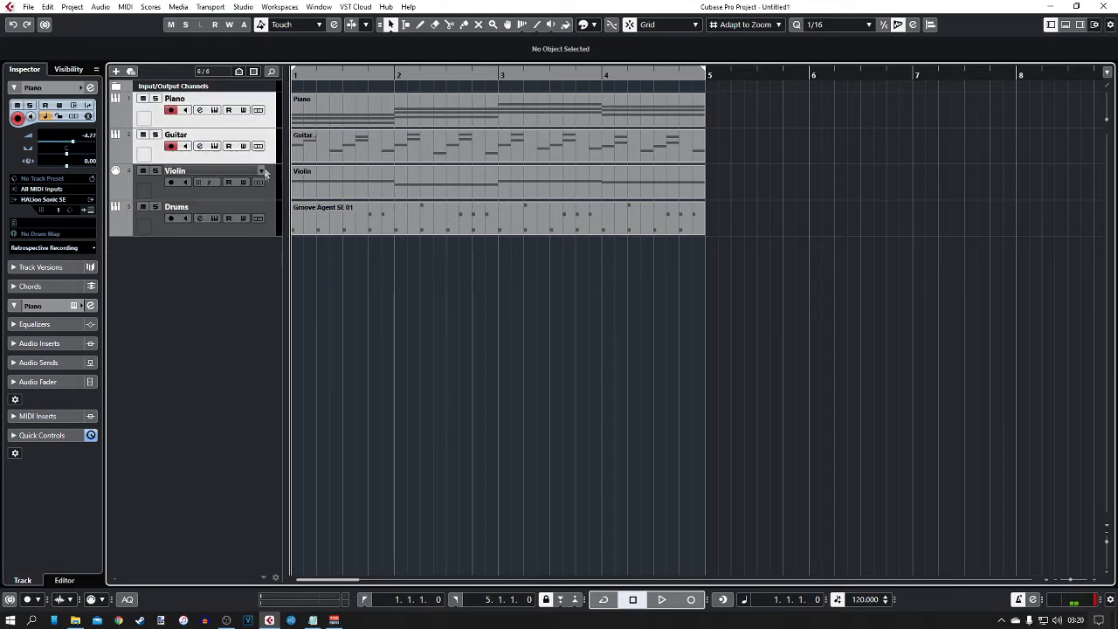
ctrl+click(267, 198)
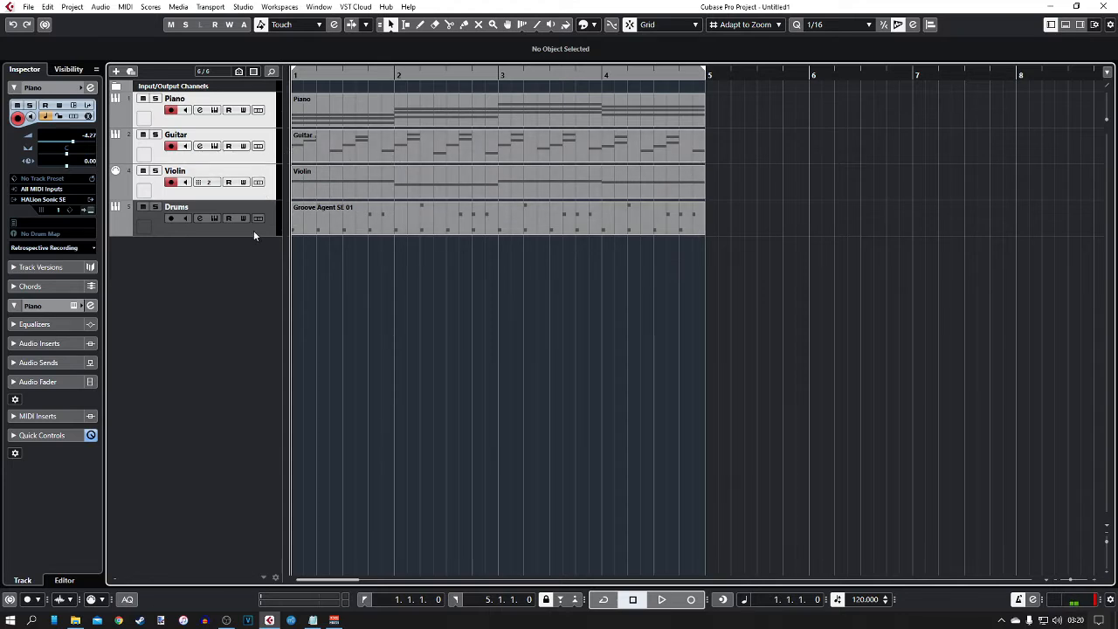
click(253, 230)
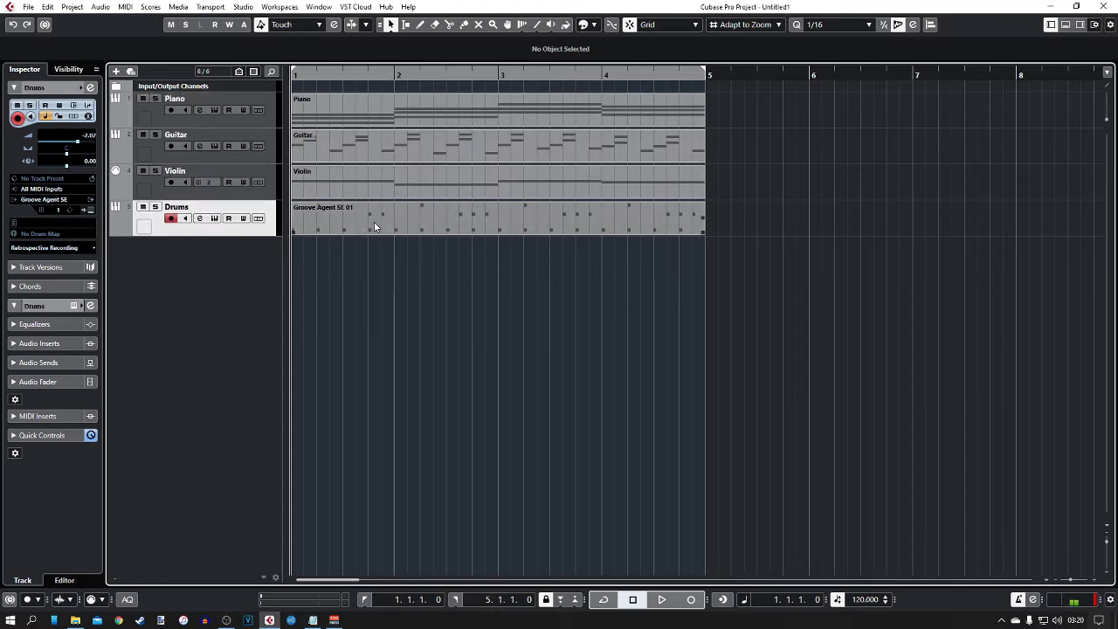
click(195, 278)
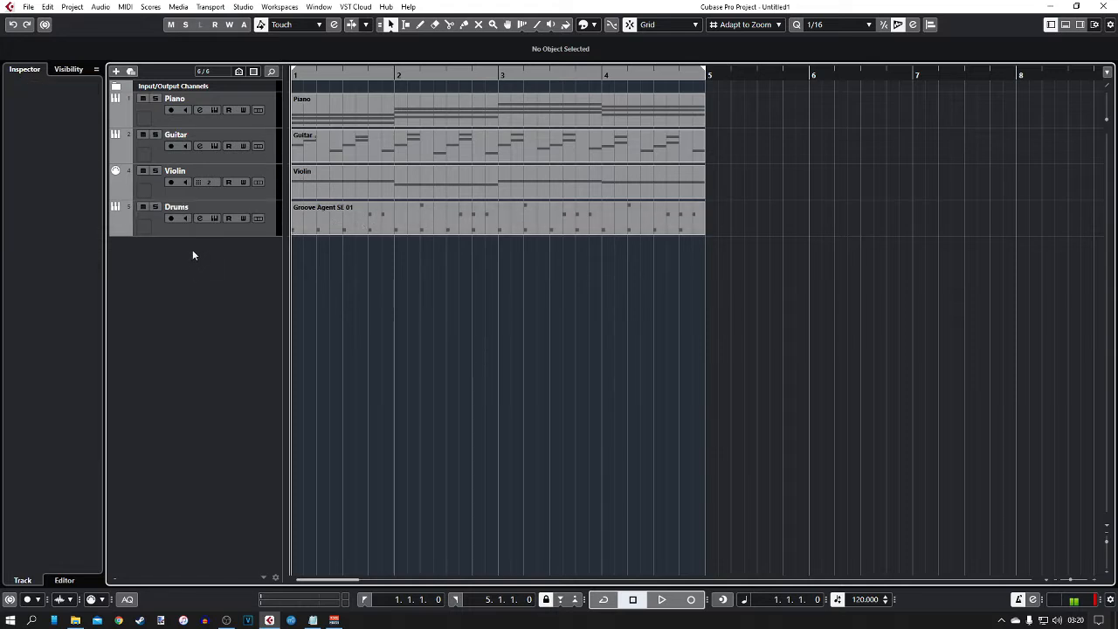
Add one stereo group track named Melodic Group, routed to Stereo Out, and make its track row slightly taller.
right_click(183, 264)
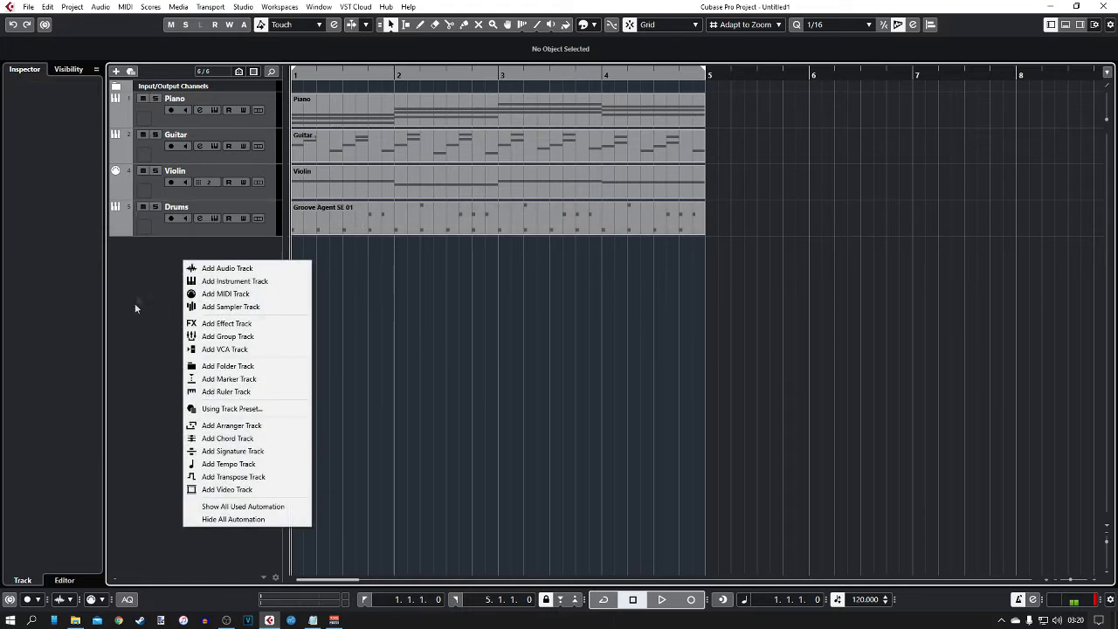
click(223, 341)
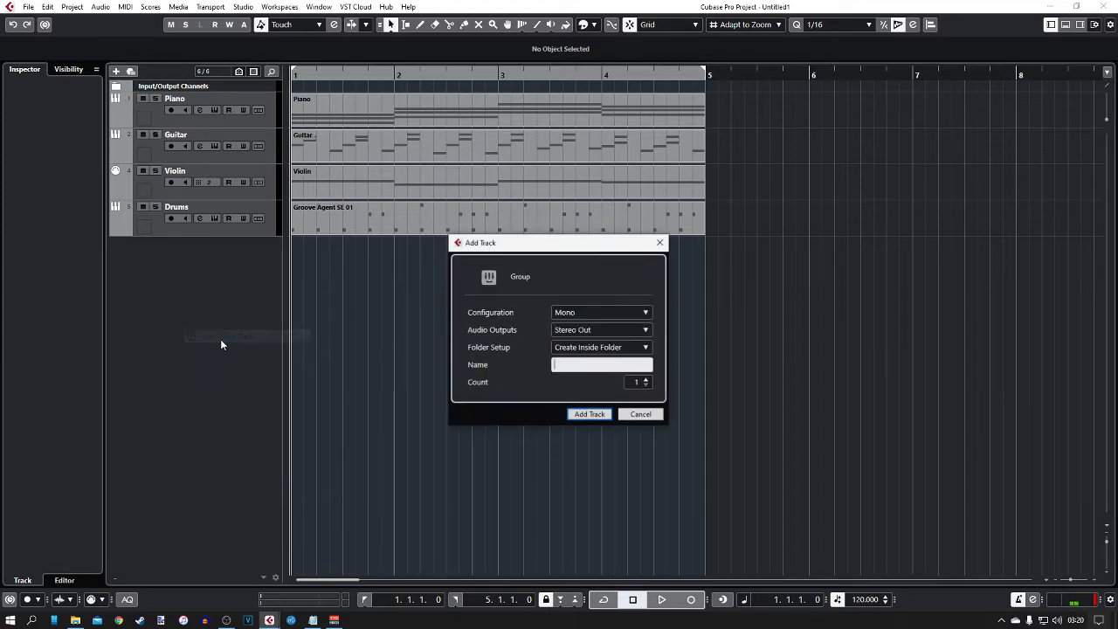
click(573, 317)
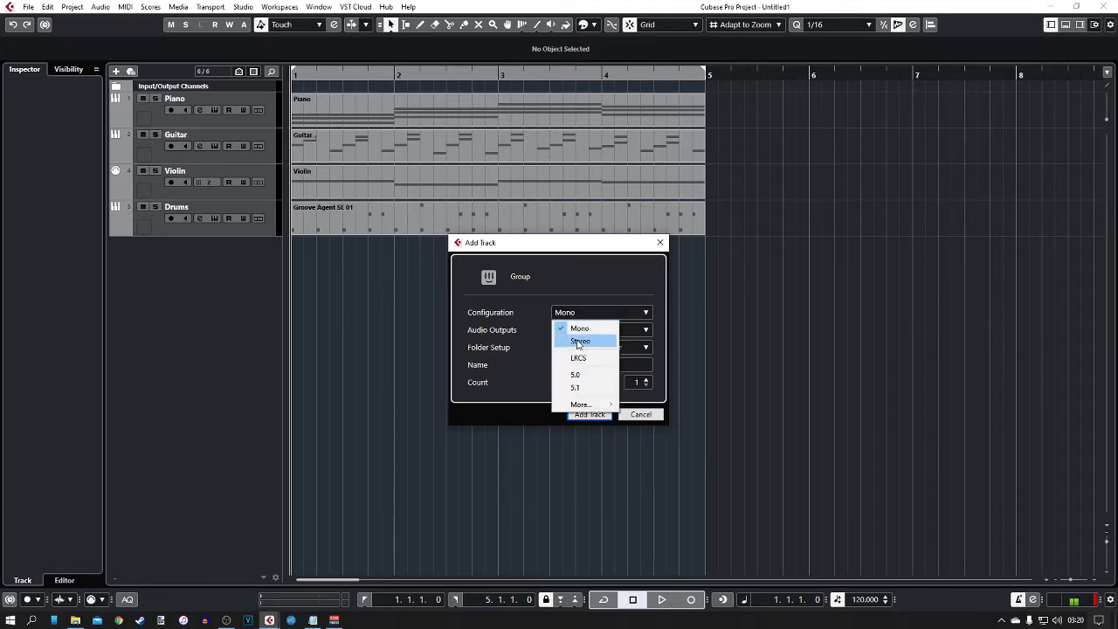
click(578, 342)
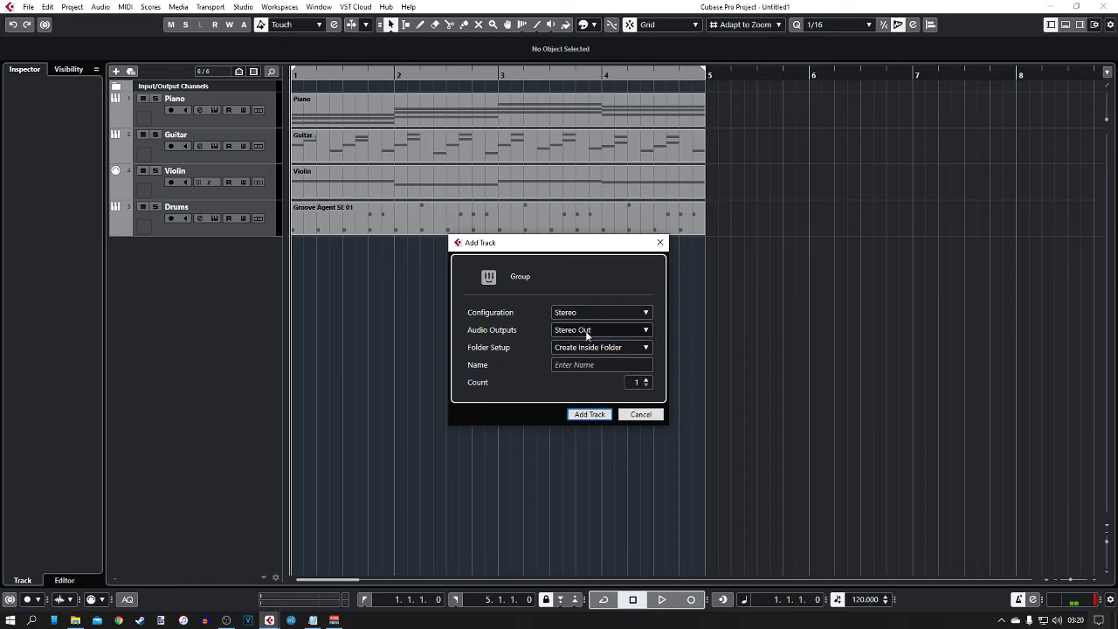
click(576, 367)
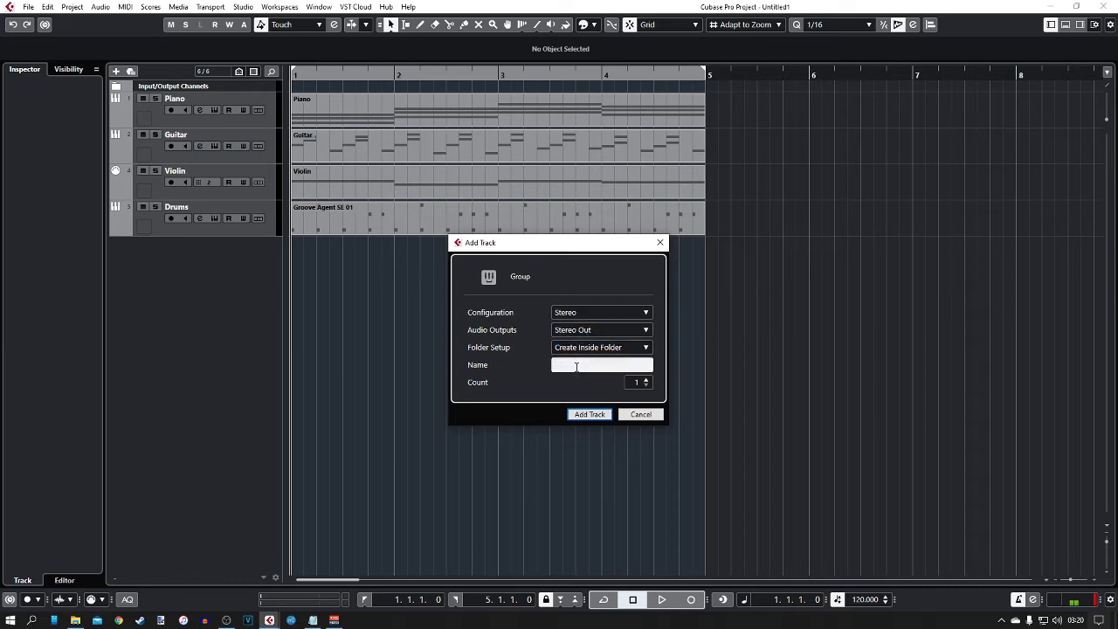
text(Melodic Group)
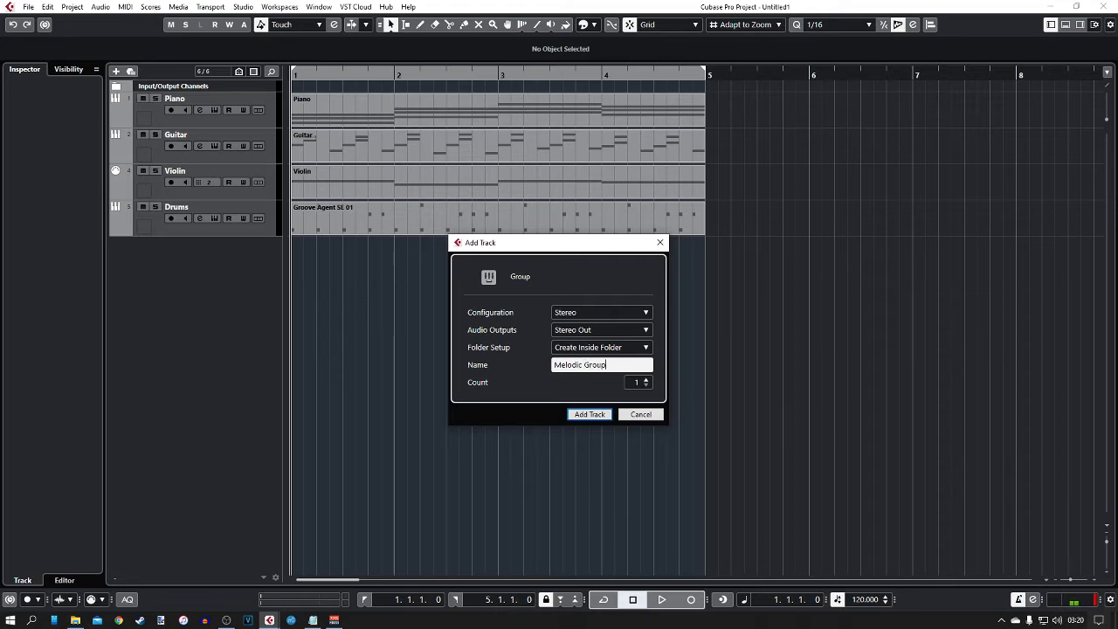
click(590, 416)
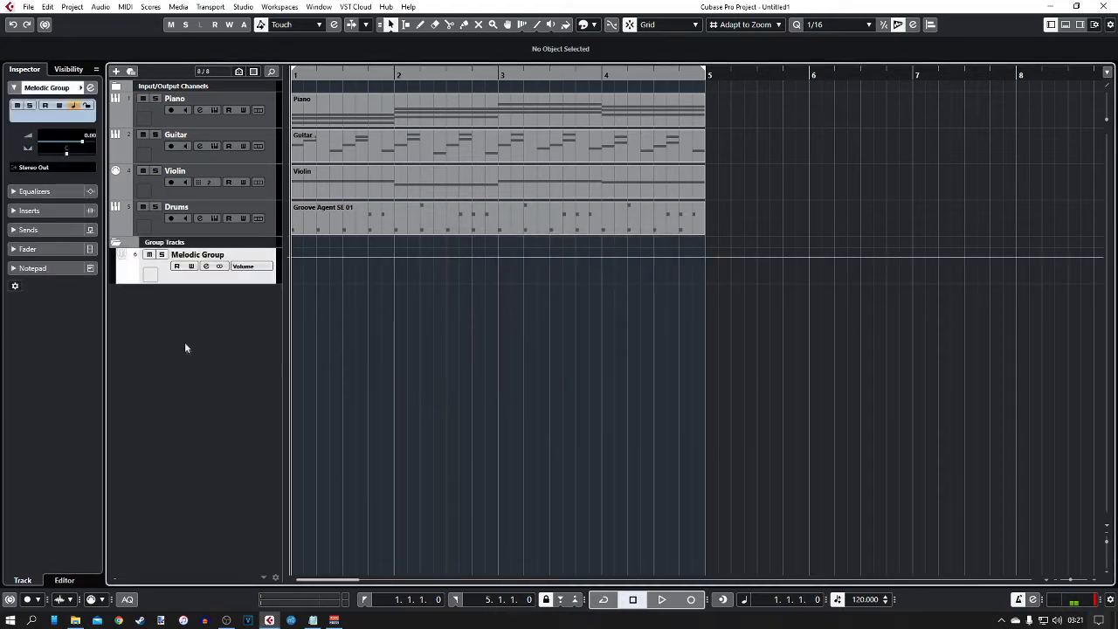
mouse_move(195, 290)
mouse_down()
mouse_move(199, 307)
mouse_move(201, 294)
mouse_up()
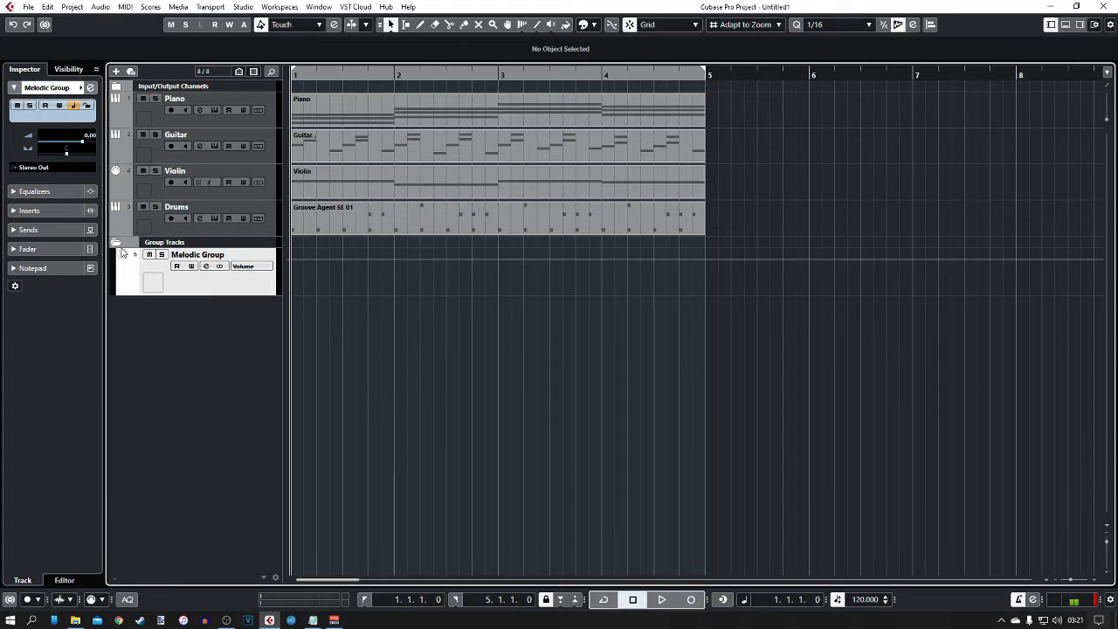
Show the MixConsole and insert the REVelation reverb on the Melodic Group channel with its mix at 50%.
click(1067, 25)
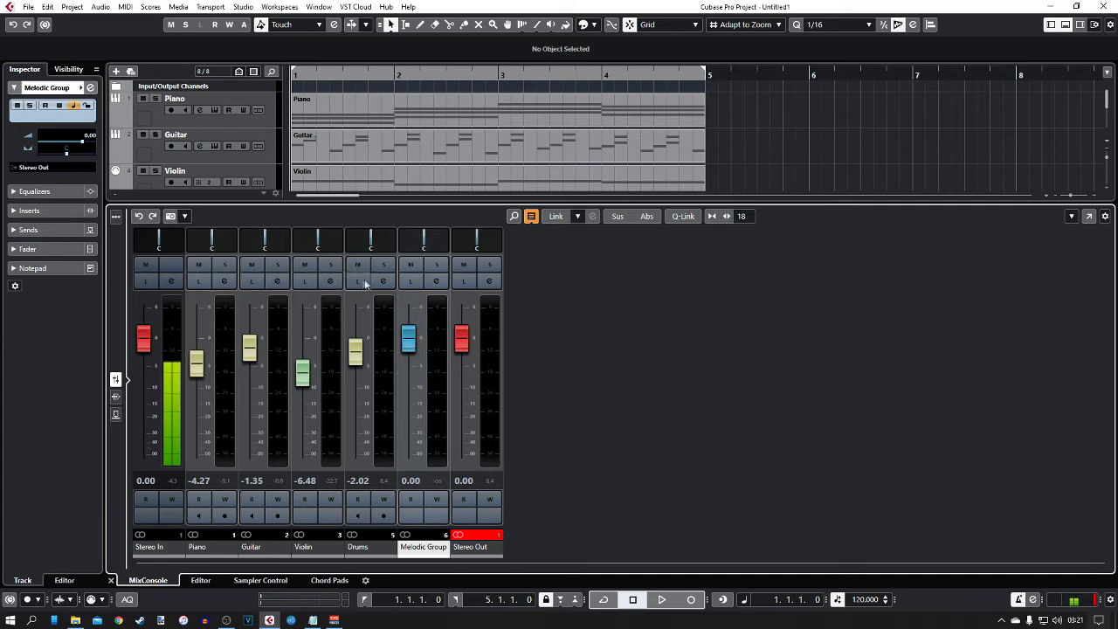
click(437, 281)
click(338, 146)
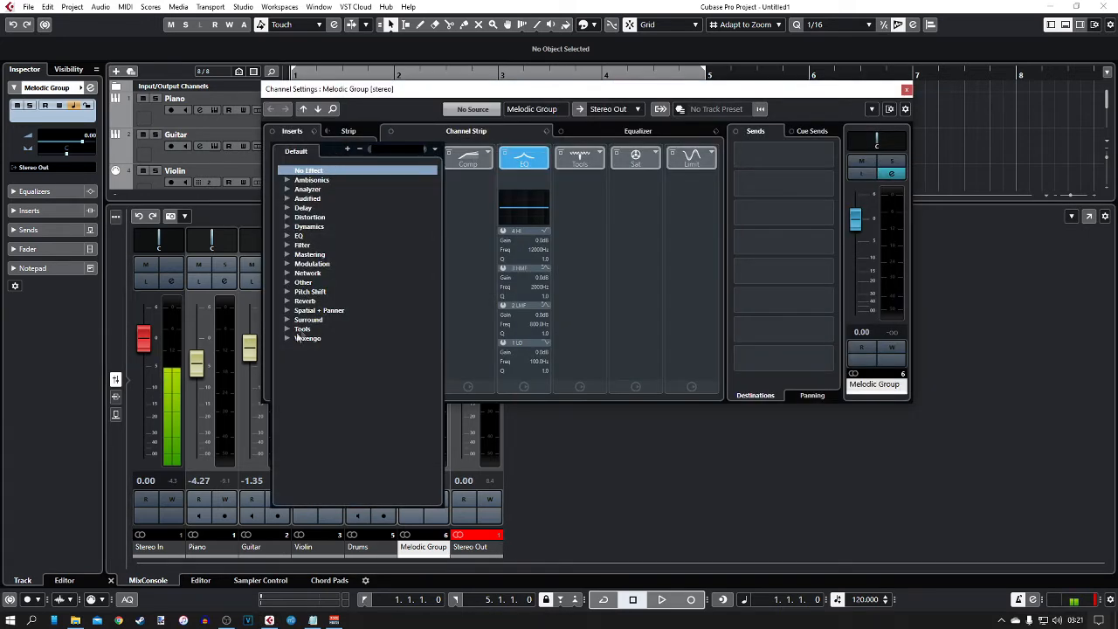
click(288, 301)
click(330, 313)
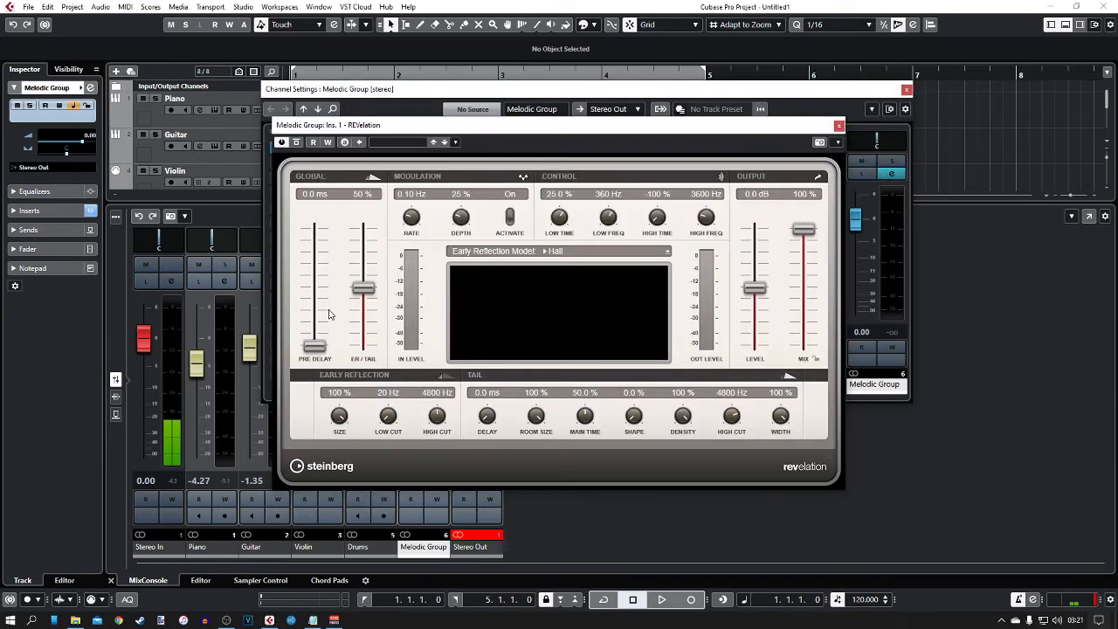
drag(804, 231, 804, 288)
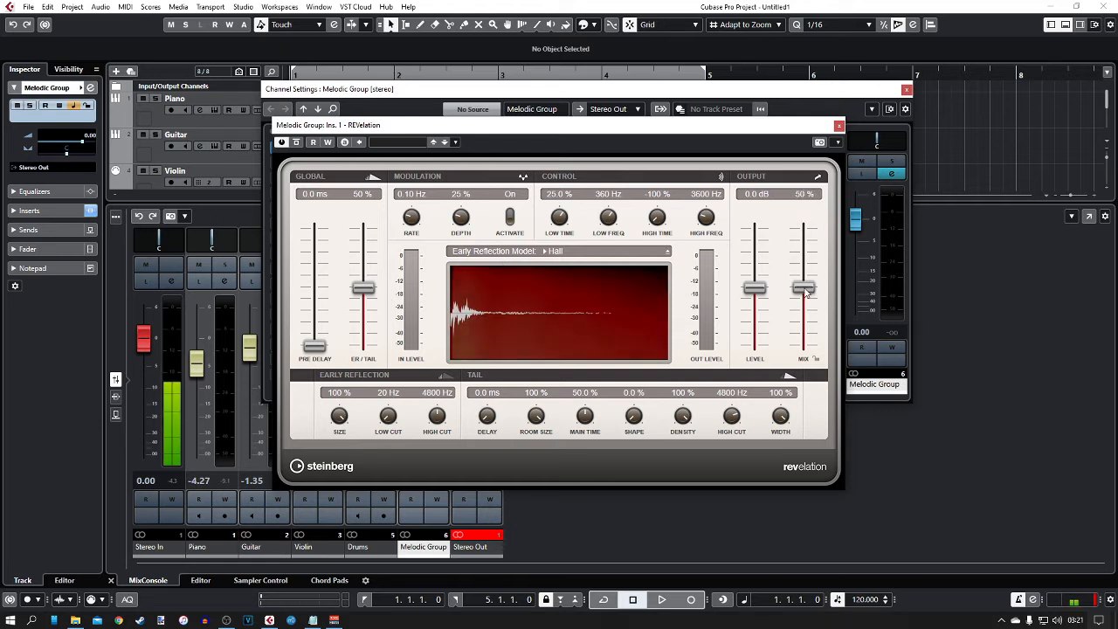
click(839, 127)
click(907, 90)
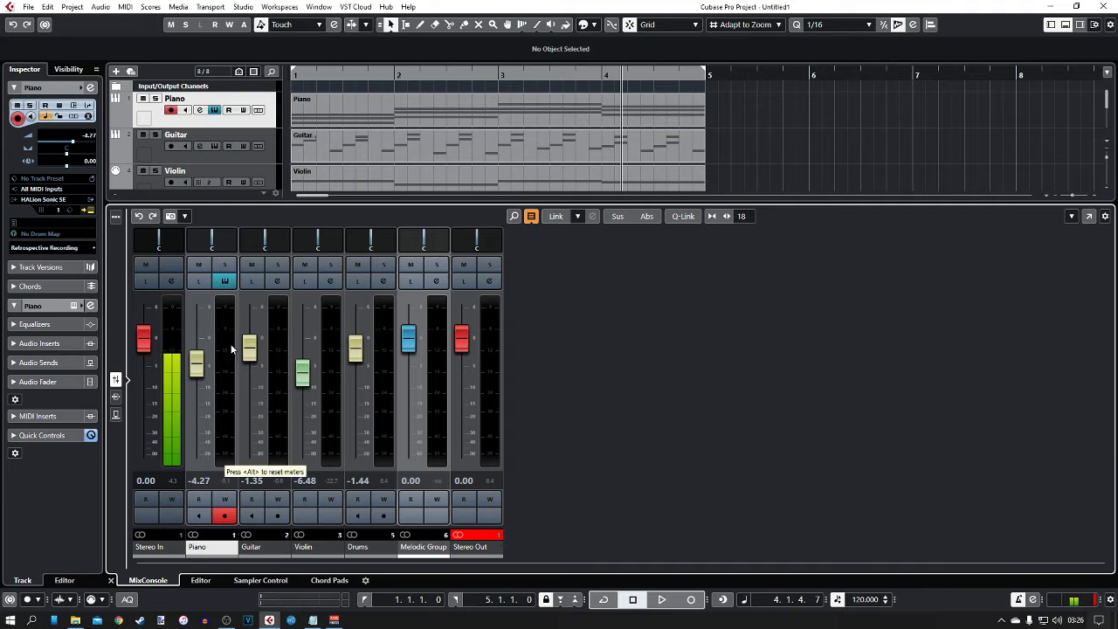
Route the Piano channel's output to the Melodic Group in its channel settings.
click(276, 365)
click(324, 358)
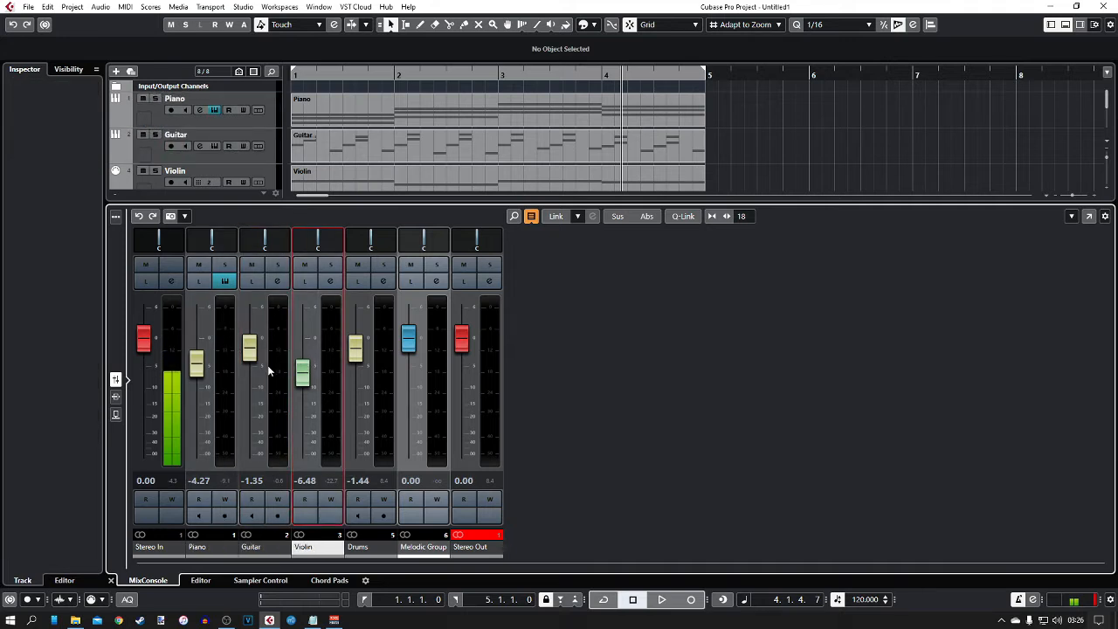
click(222, 319)
click(227, 282)
click(225, 282)
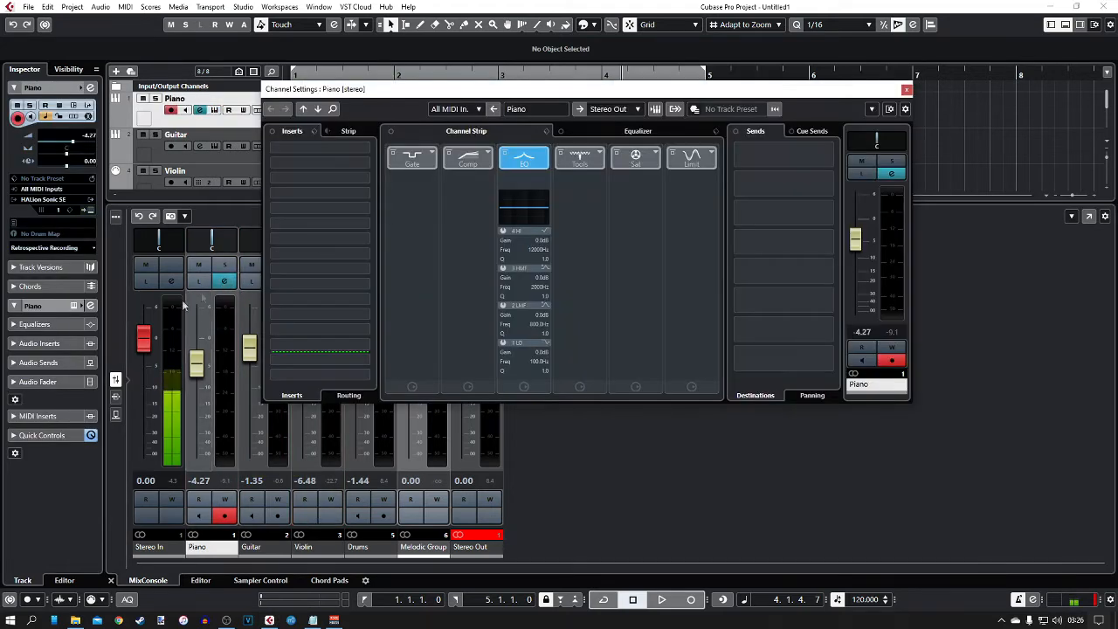
drag(520, 88, 496, 133)
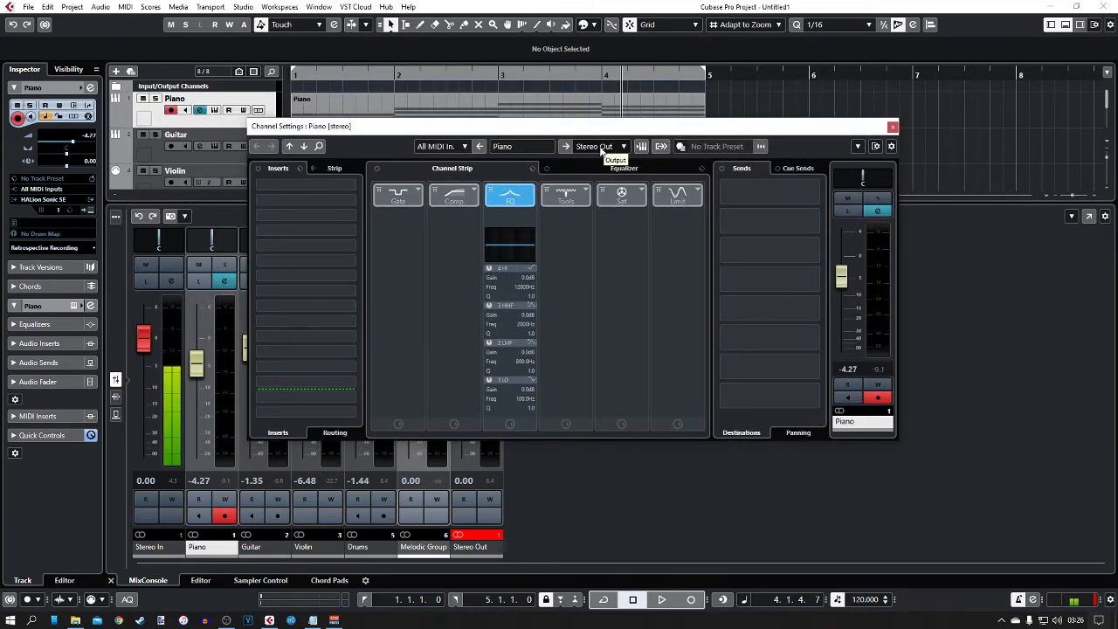
click(624, 147)
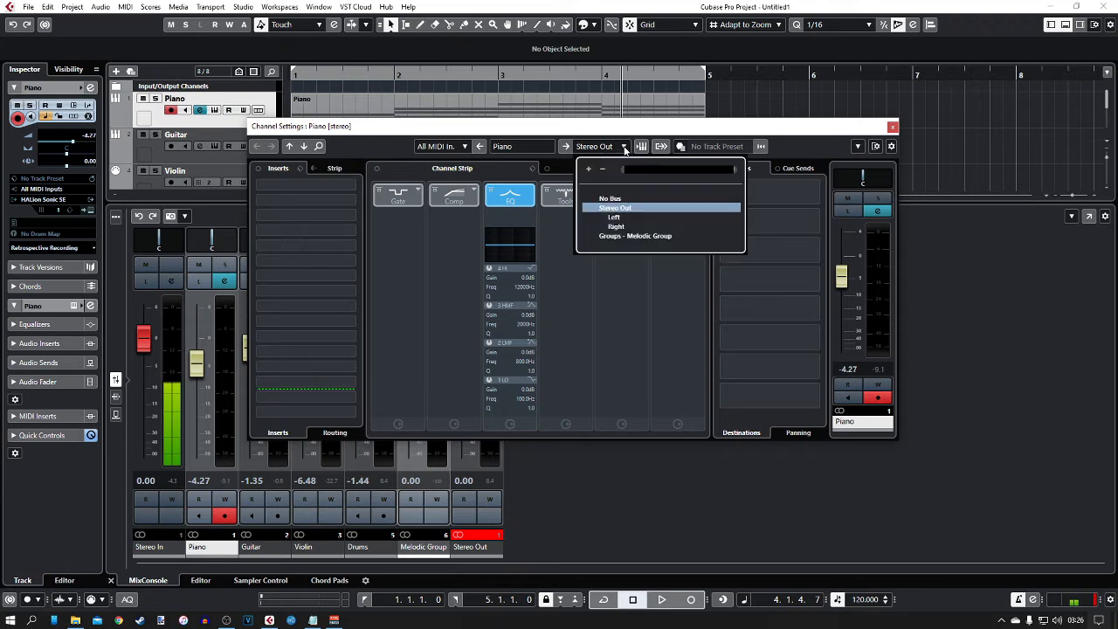
click(616, 236)
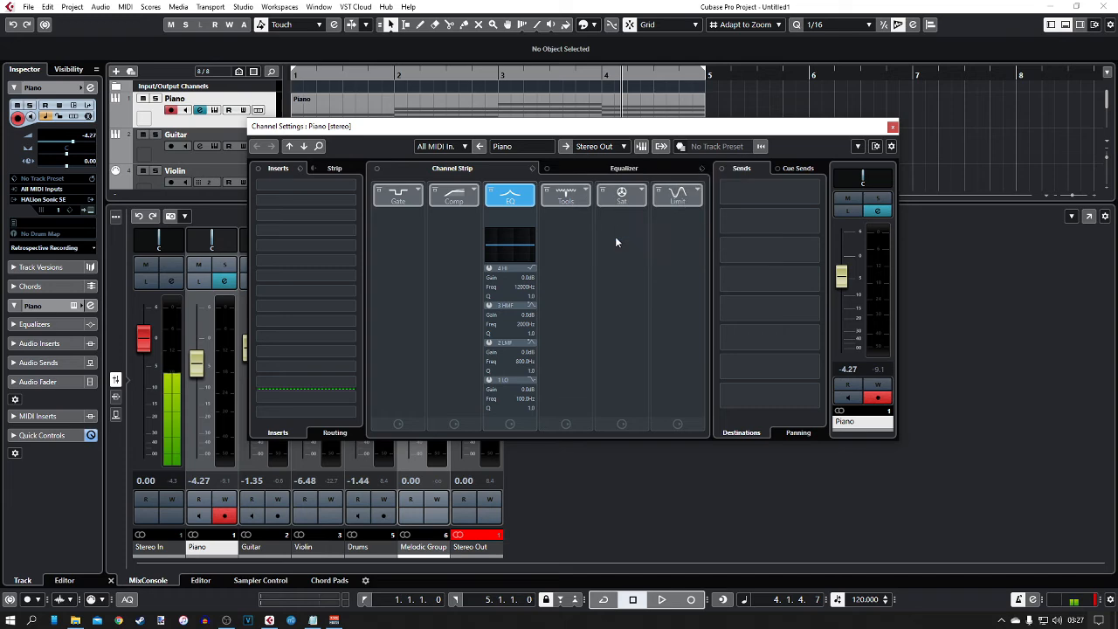
click(892, 129)
Route the Guitar channel's output to the Melodic Group in its channel settings.
click(277, 280)
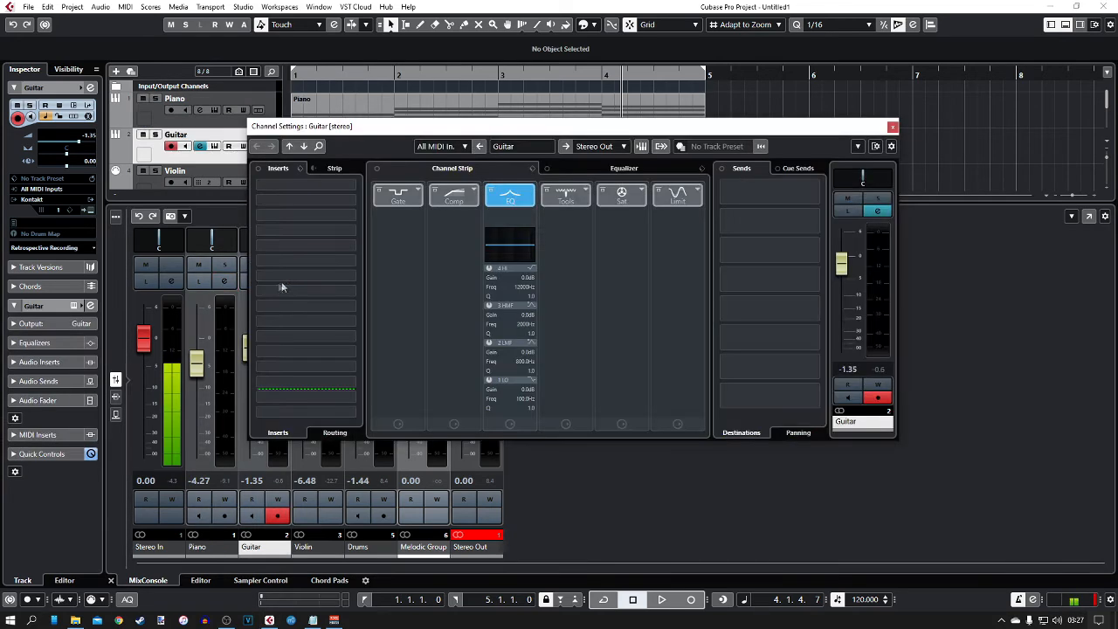
click(624, 149)
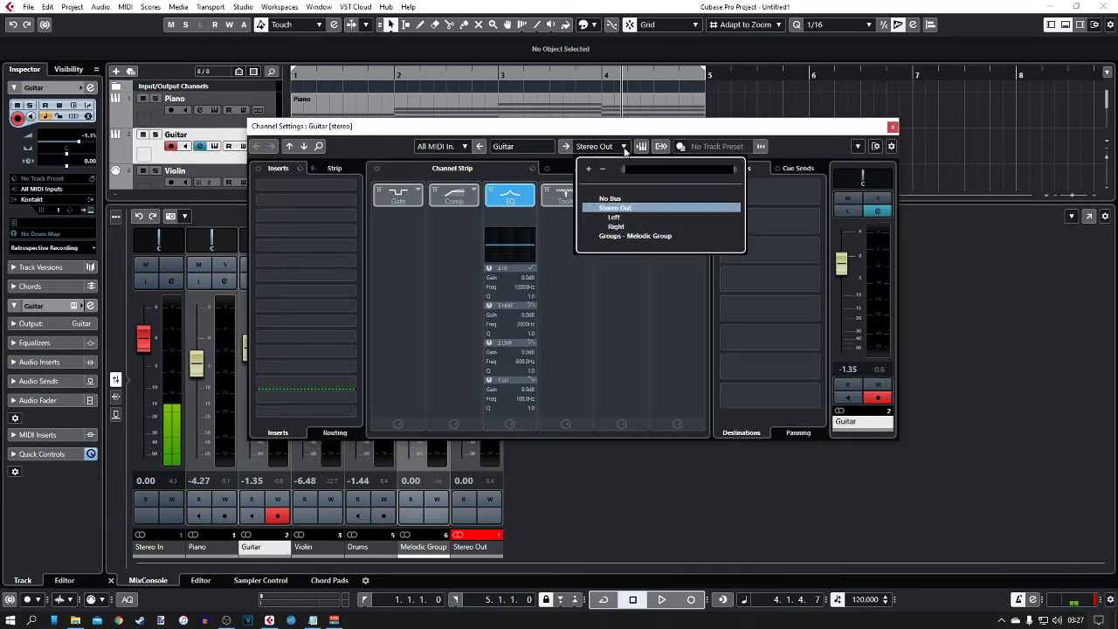
click(631, 236)
click(892, 128)
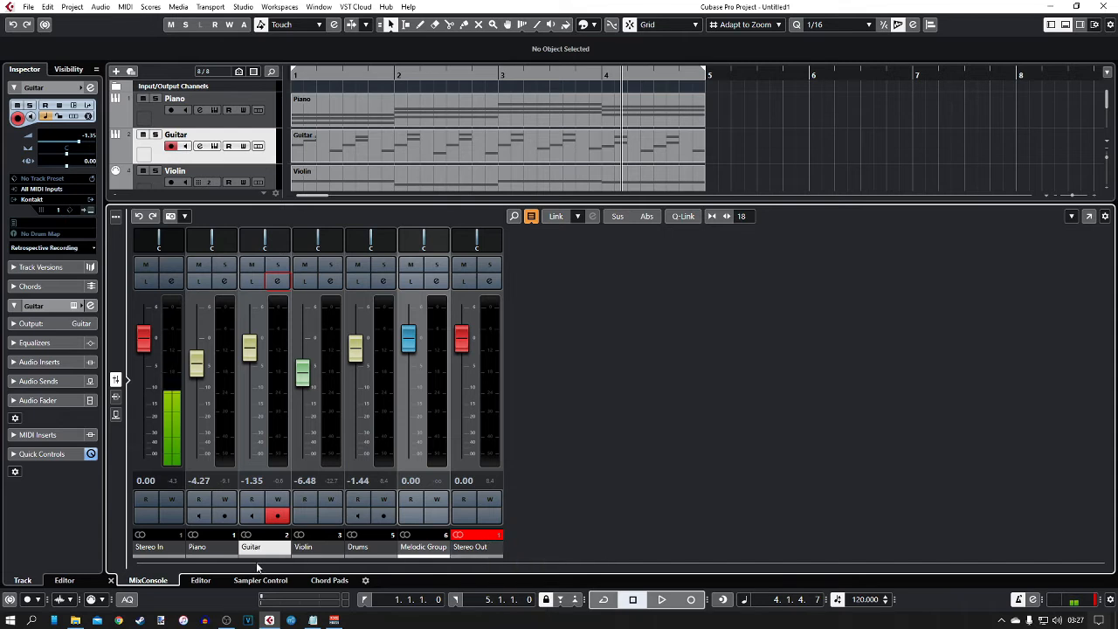
Route the Violin channel's output to the Melodic Group in its channel settings.
click(331, 280)
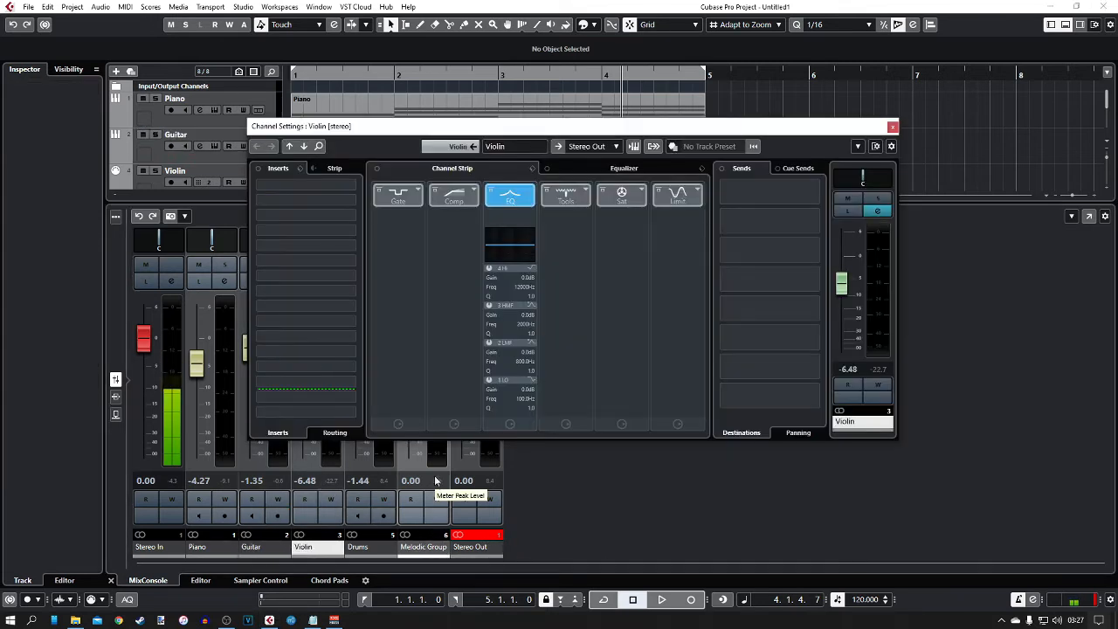
click(609, 147)
click(637, 230)
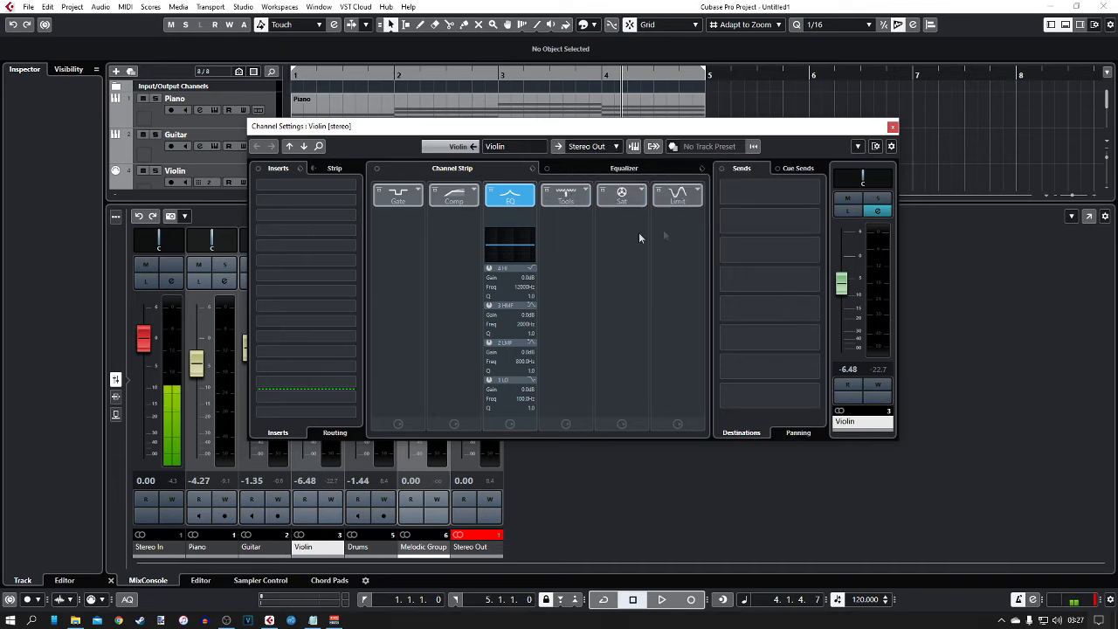
click(892, 128)
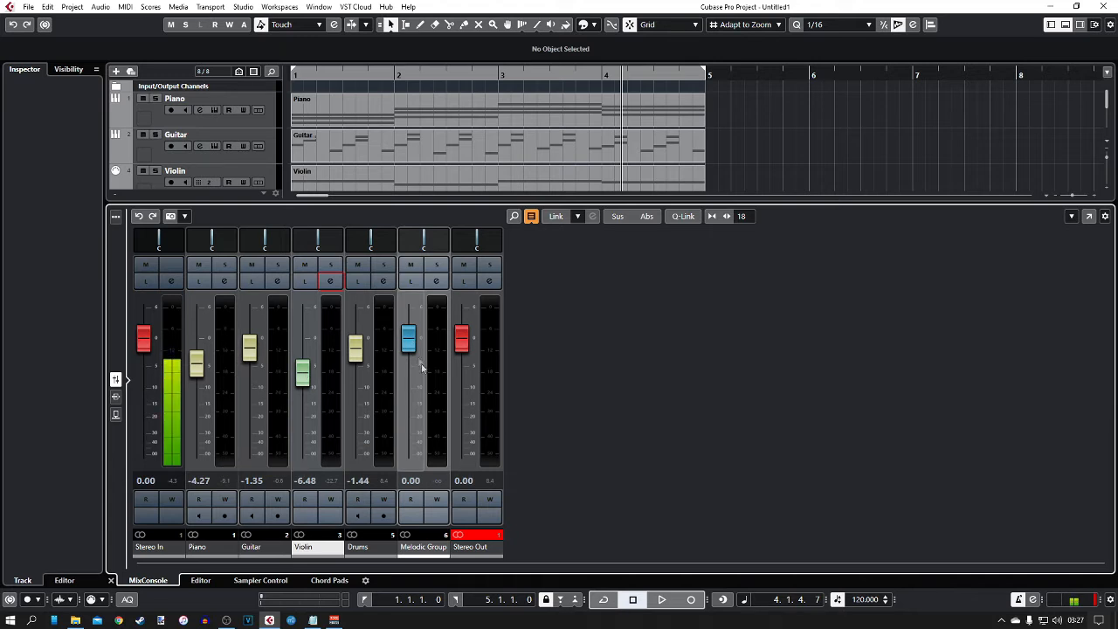
Play the project and check the signal on the Melodic Group channel's meter, then stop playback.
key(space)
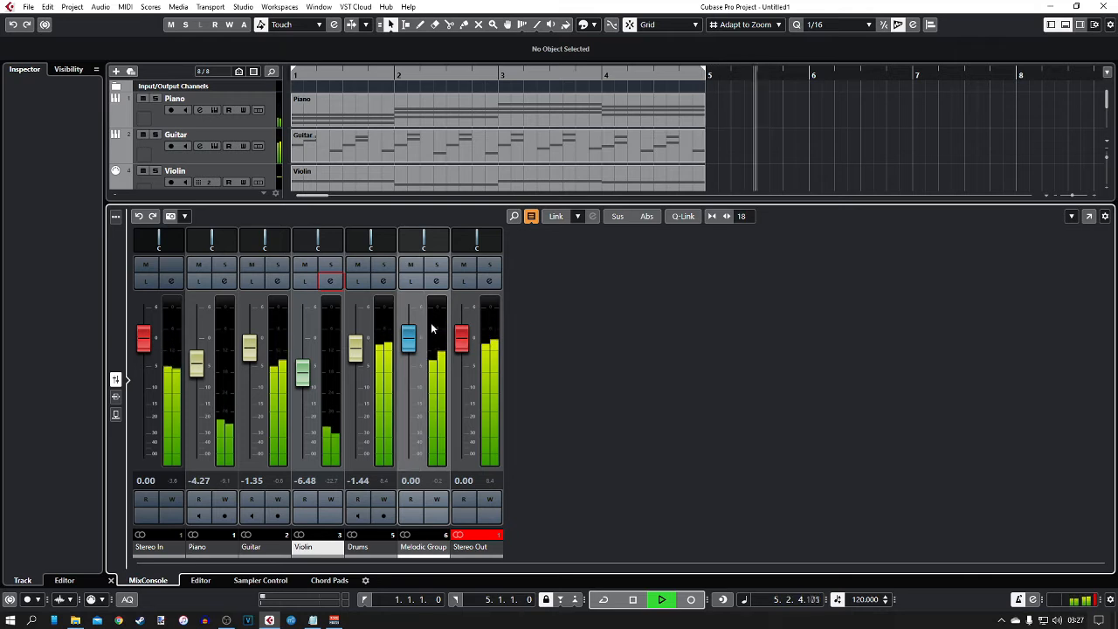
key(space)
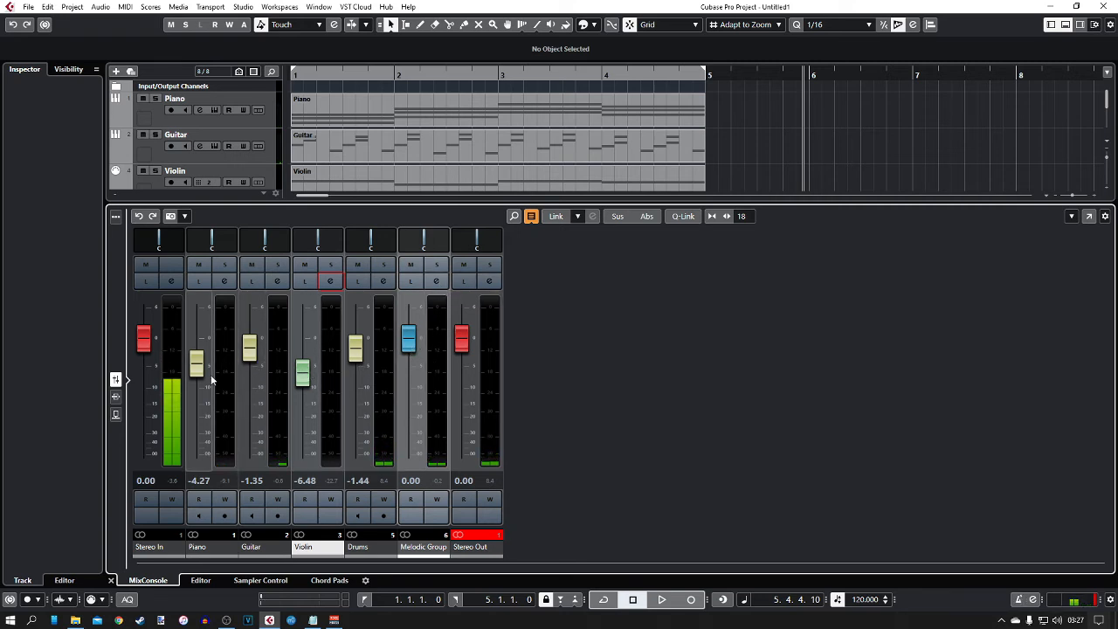
key(space)
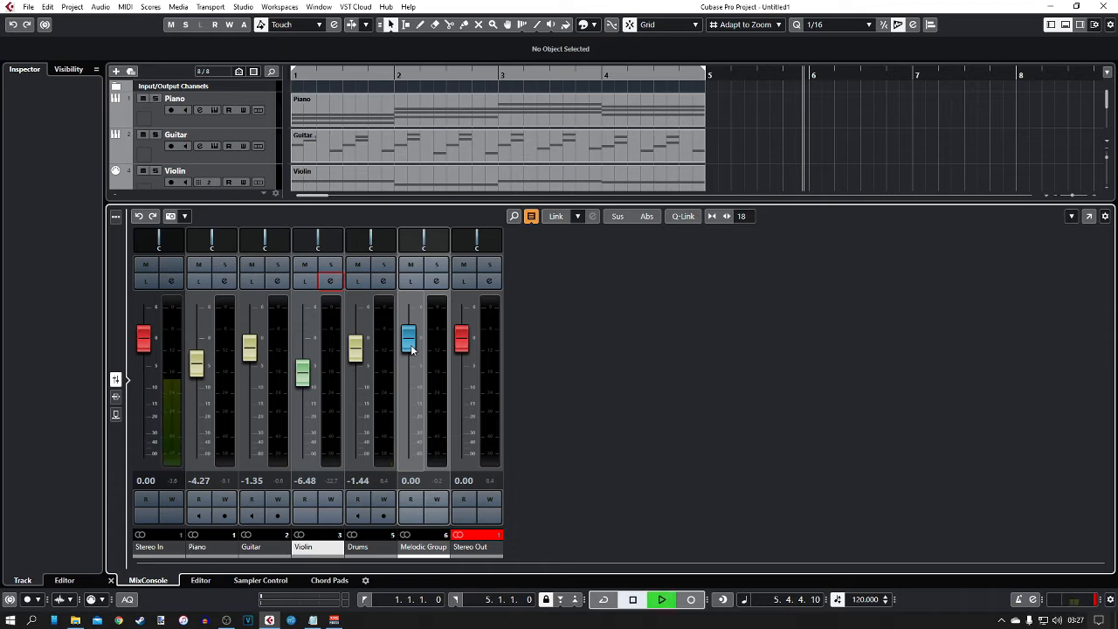
click(411, 350)
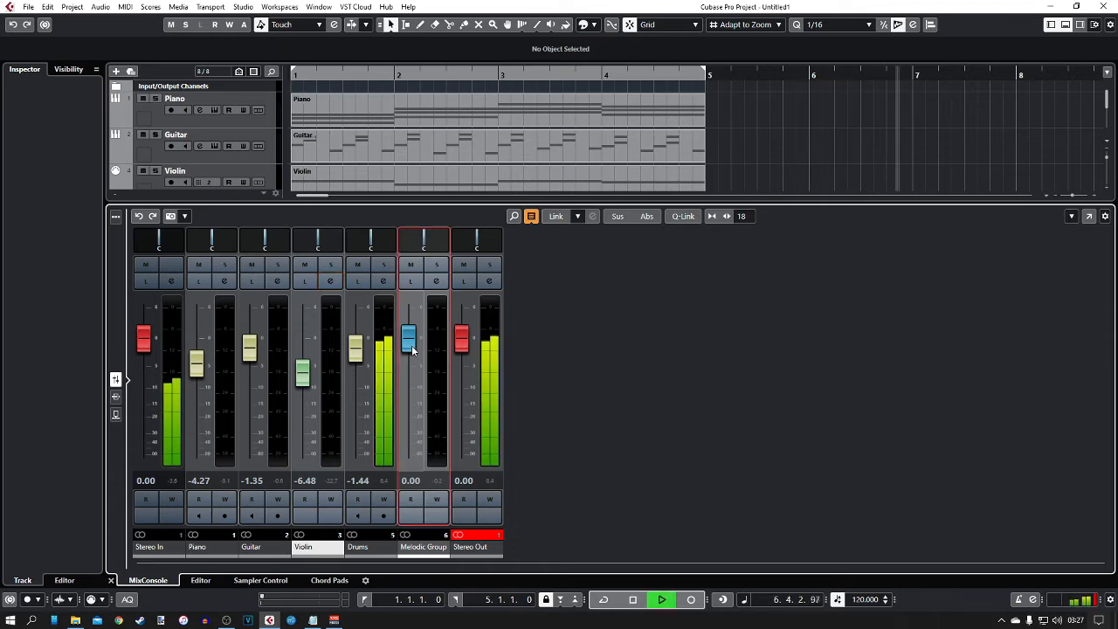
key(space)
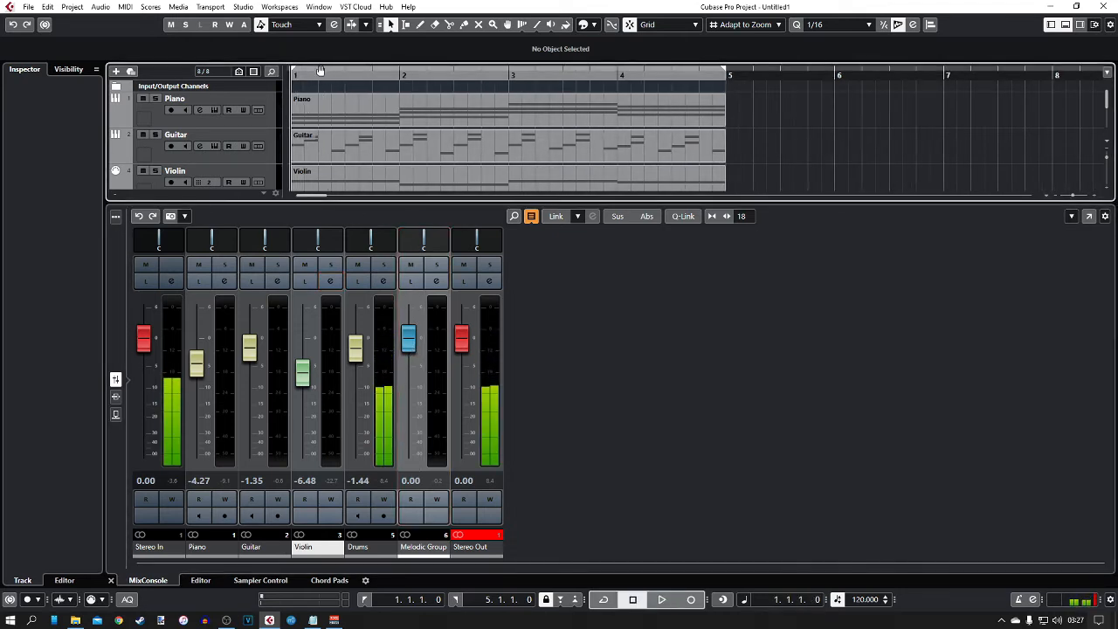
Loop playback of the four-bar section and lower the Melodic Group fader to about -4.4 dB.
key(/)
key(space)
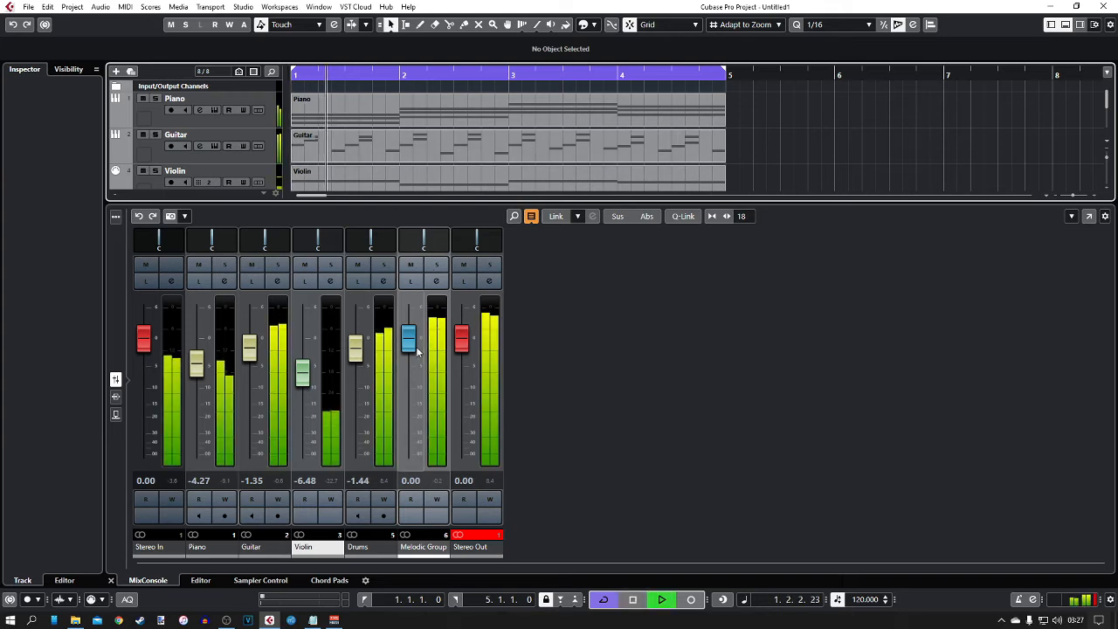
mouse_move(411, 343)
mouse_down()
mouse_move(415, 463)
mouse_move(408, 363)
mouse_up()
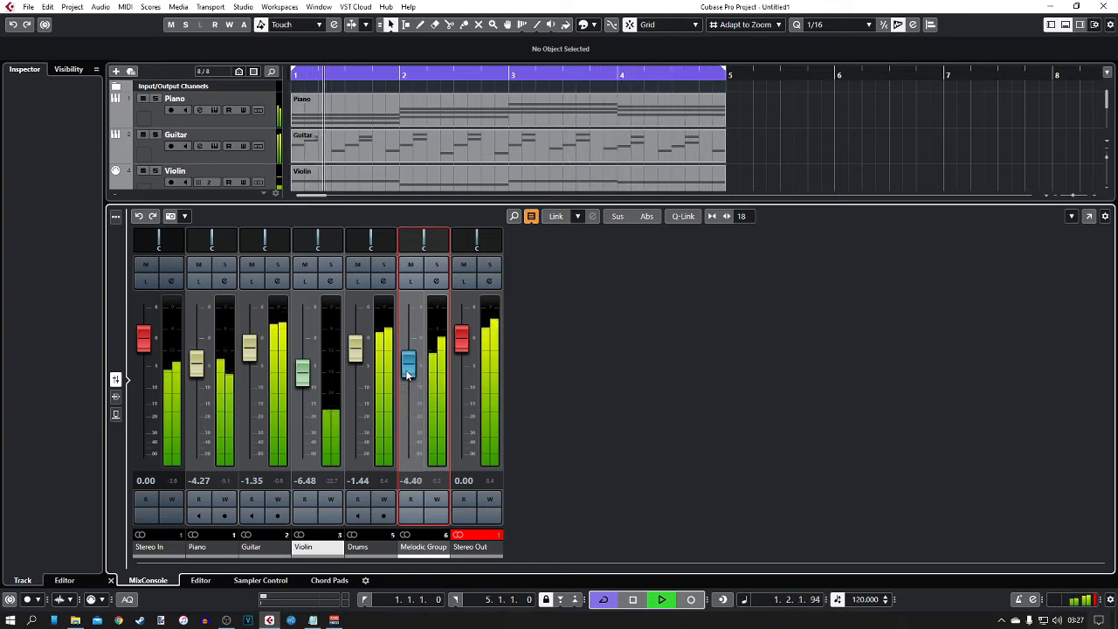
click(436, 284)
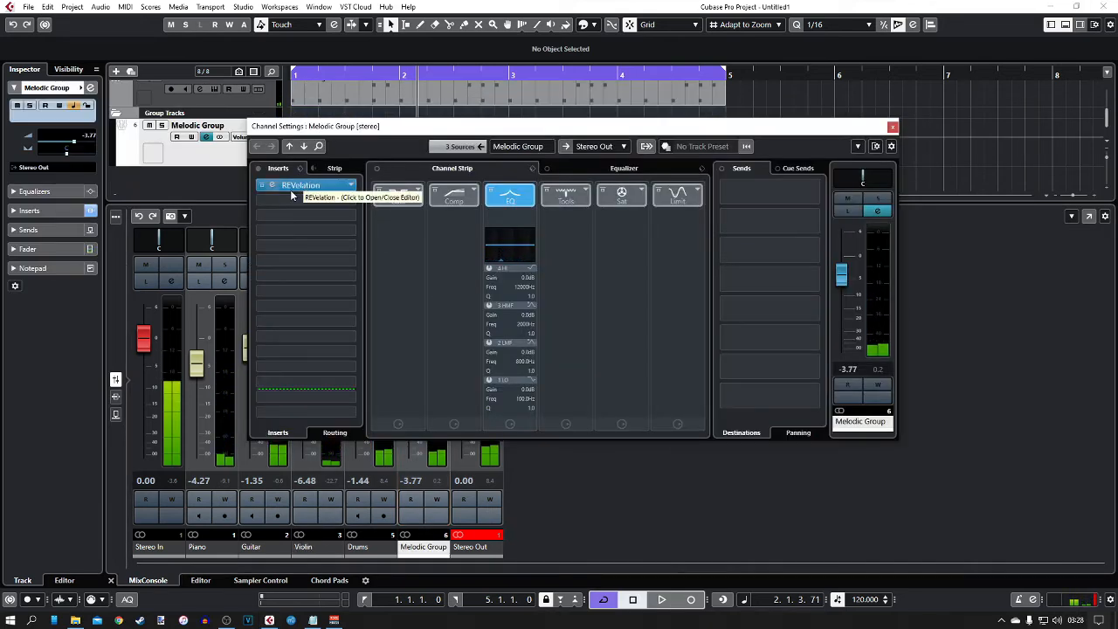
click(892, 128)
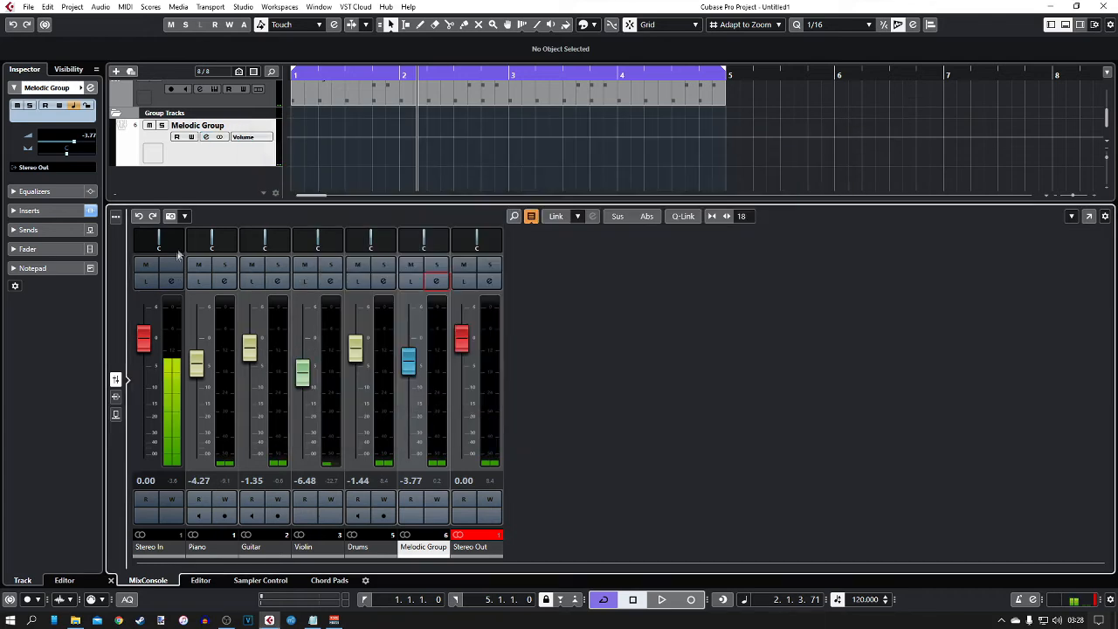
Solo the Piano channel and play it through the group, raising the Melodic Group fader to -2.22 dB, then stop playback.
click(225, 264)
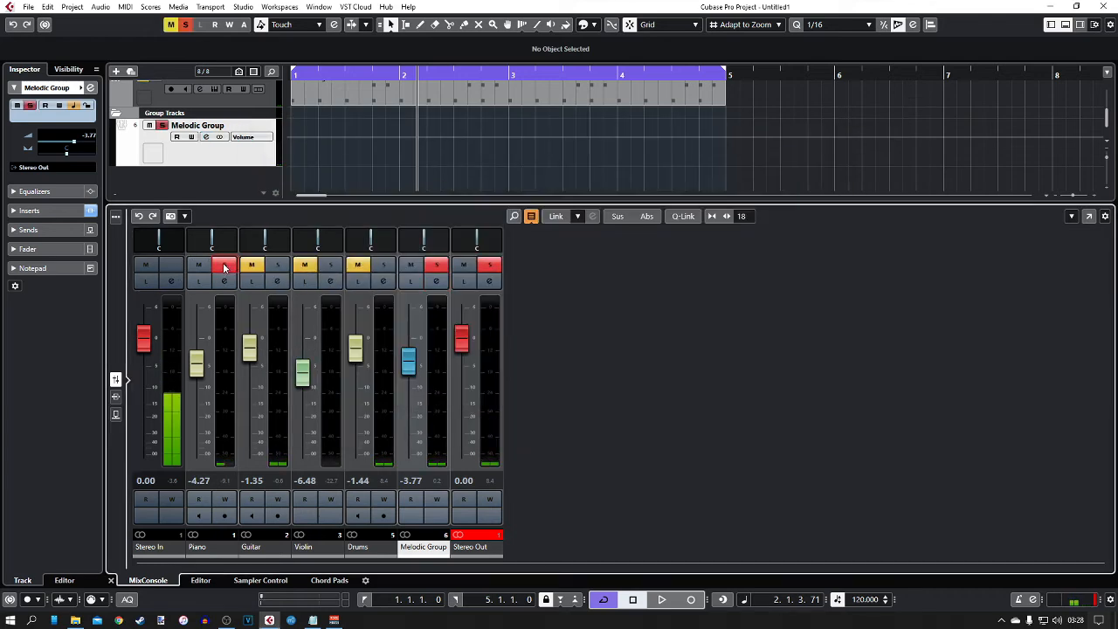
key(space)
drag(410, 377, 413, 368)
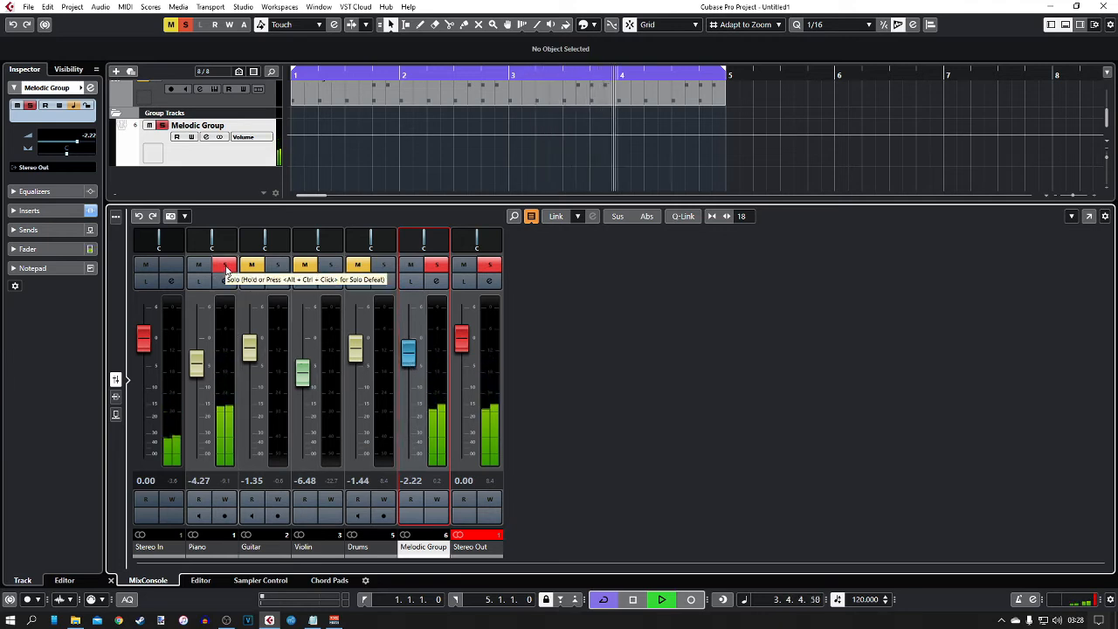
key(space)
Solo the Guitar instead of the Piano and play it, setting the Melodic Group fader to -2.12 dB, then stop and clear the solo.
click(224, 267)
click(277, 265)
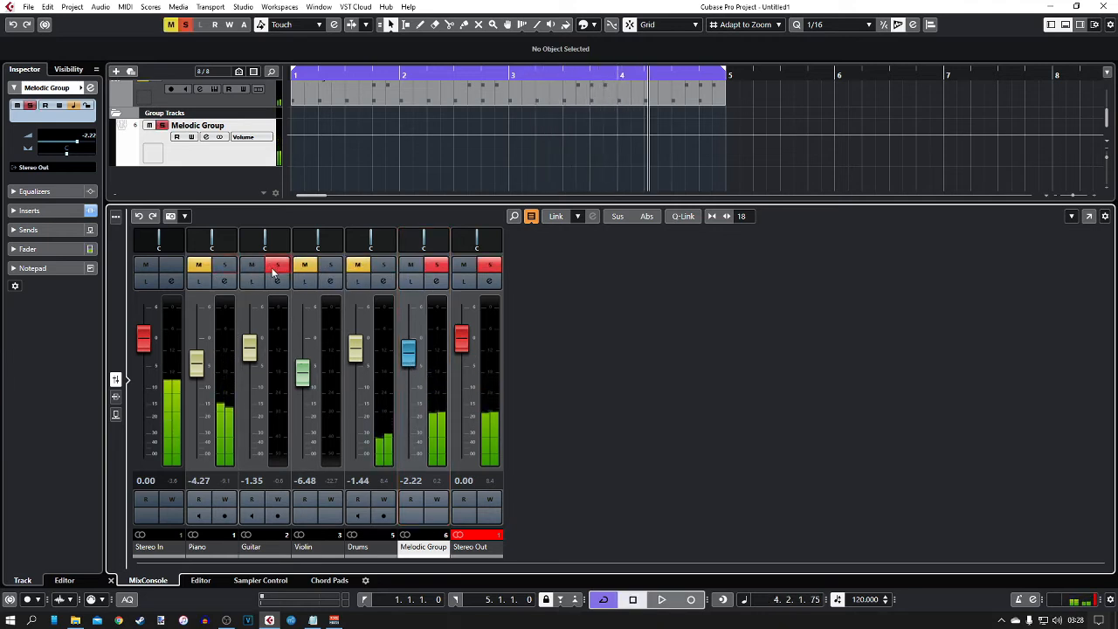
key(space)
drag(409, 354, 409, 352)
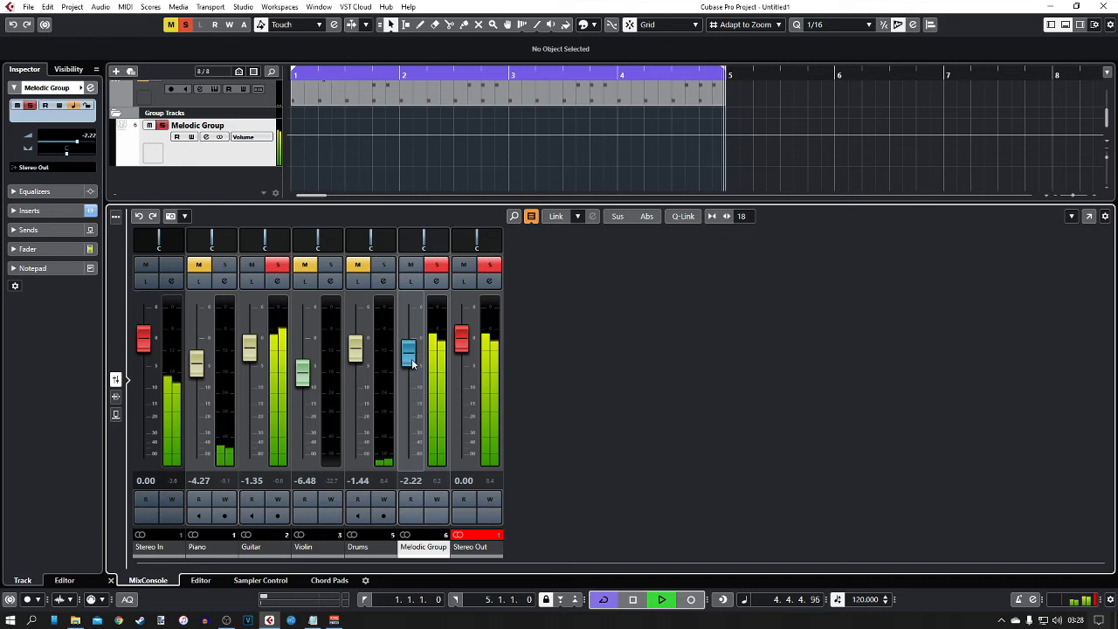
key(space)
click(277, 266)
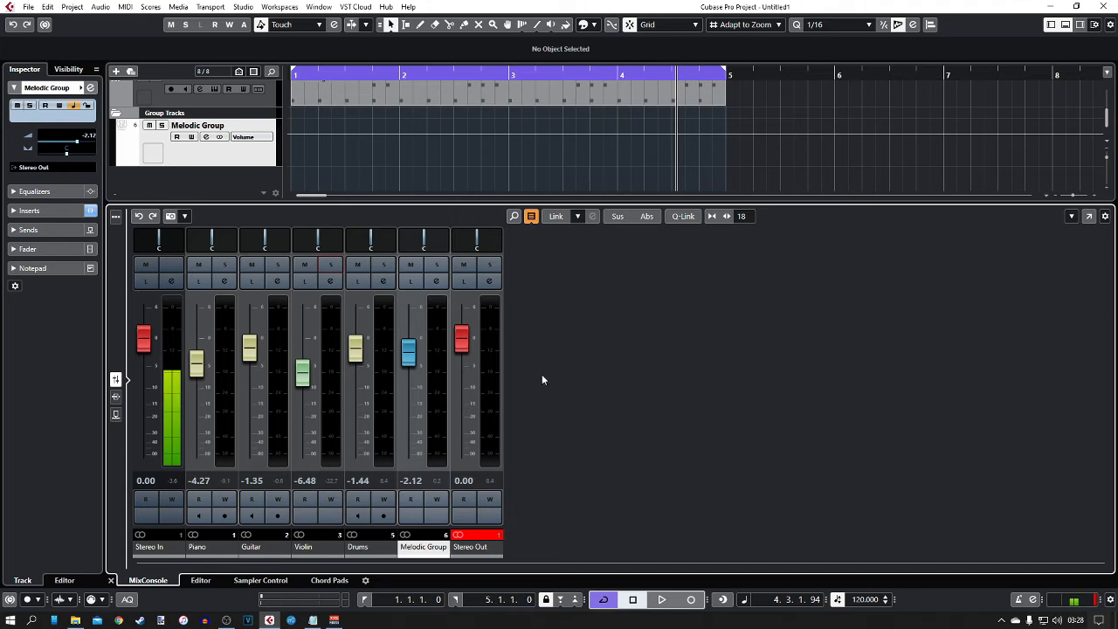
Remove the Melodic Group track from the project.
right_click(441, 376)
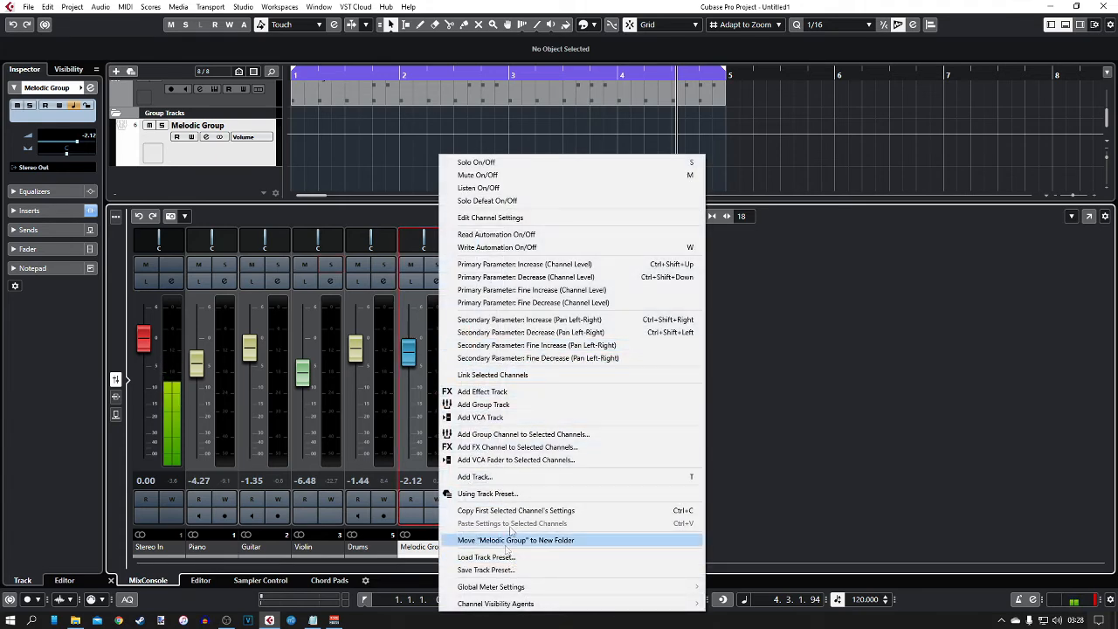
right_click(205, 156)
click(245, 203)
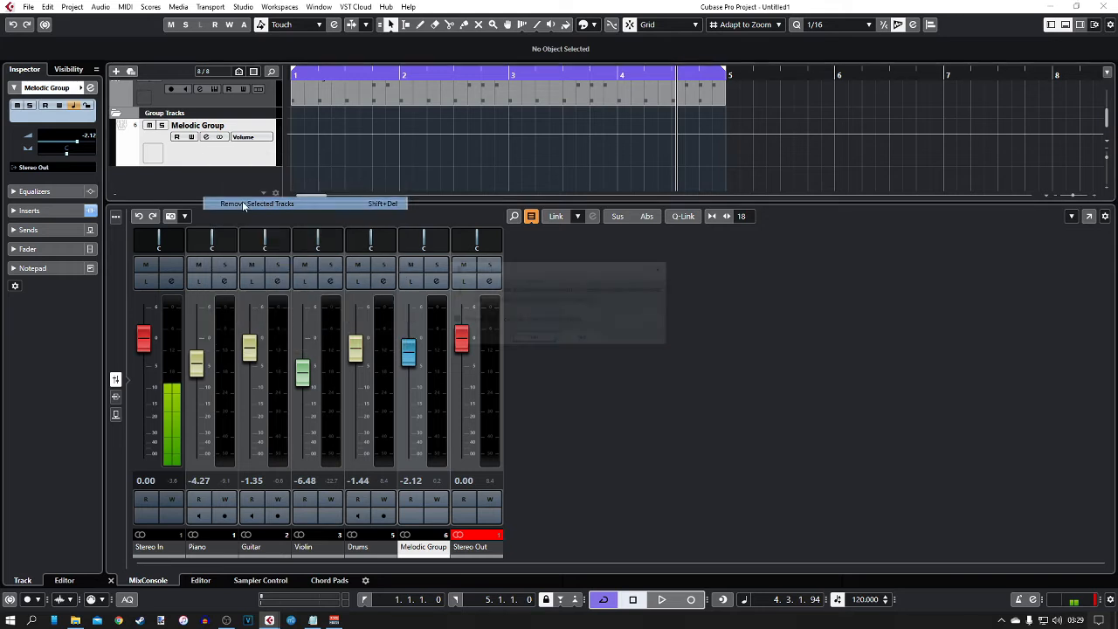
click(531, 339)
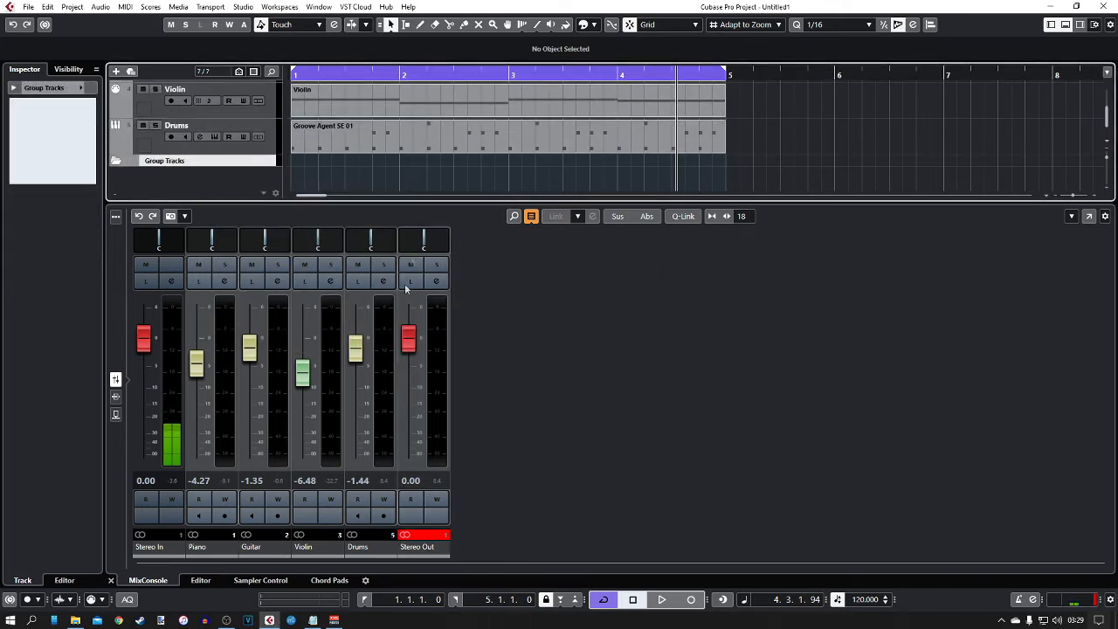
Add a stereo group channel named Melodic Group for the Piano, Guitar and Violin channels together, created inside a folder and output to Stereo Out.
click(221, 388)
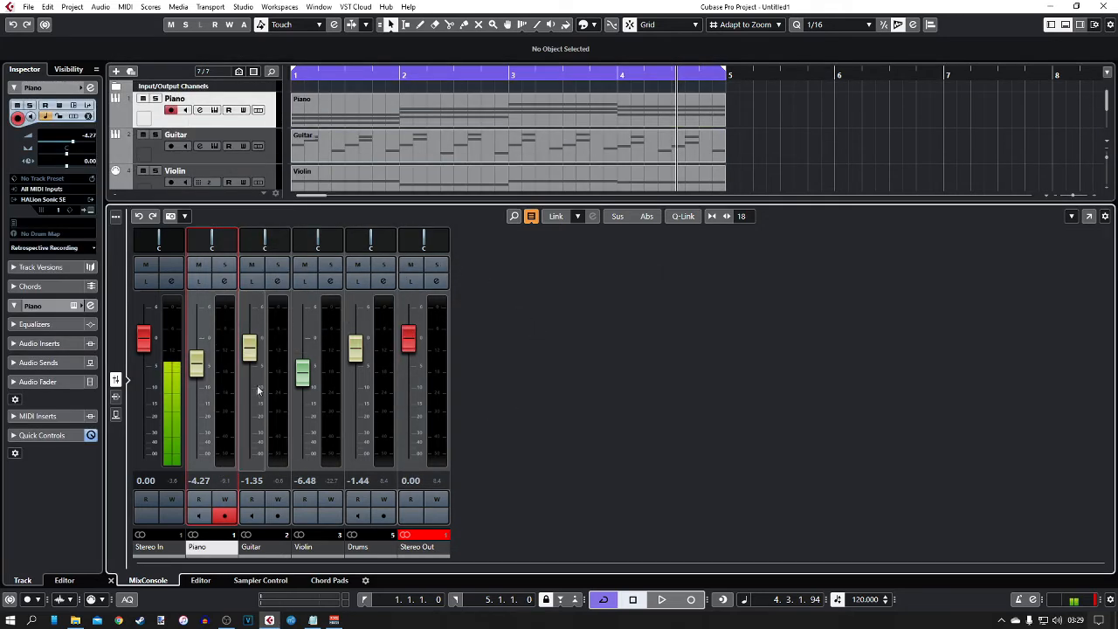
ctrl+click(257, 392)
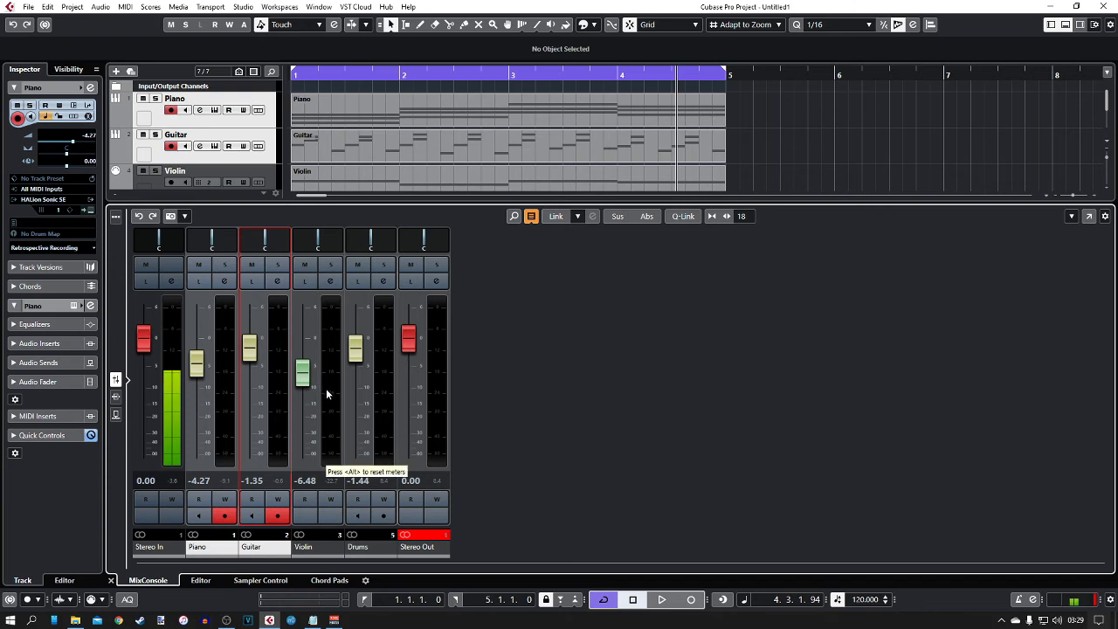
click(225, 402)
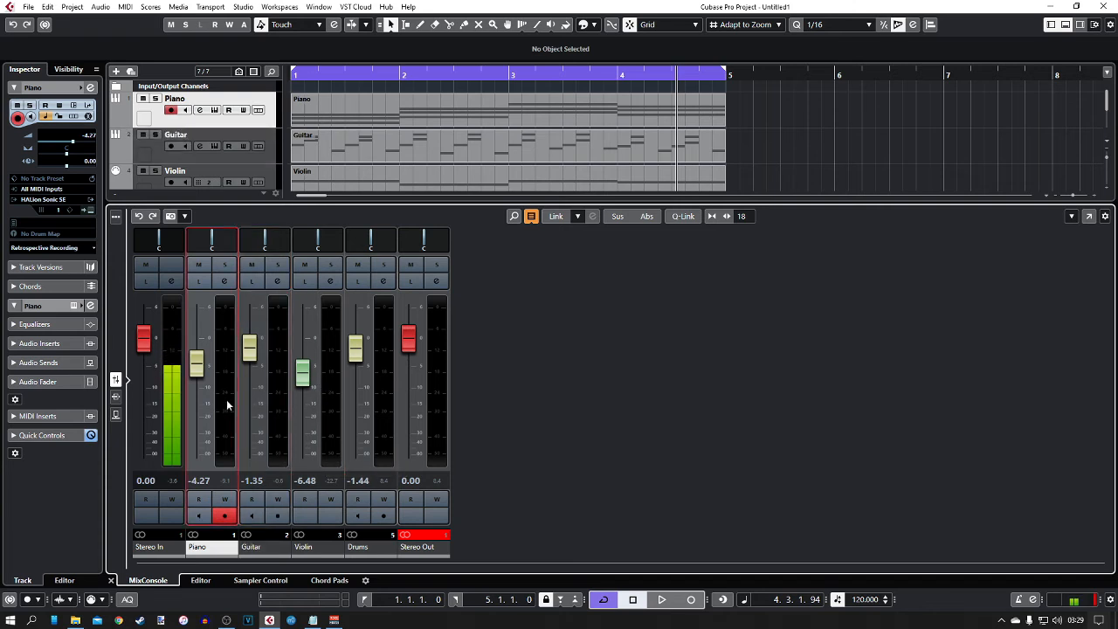
ctrl+click(223, 391)
click(224, 391)
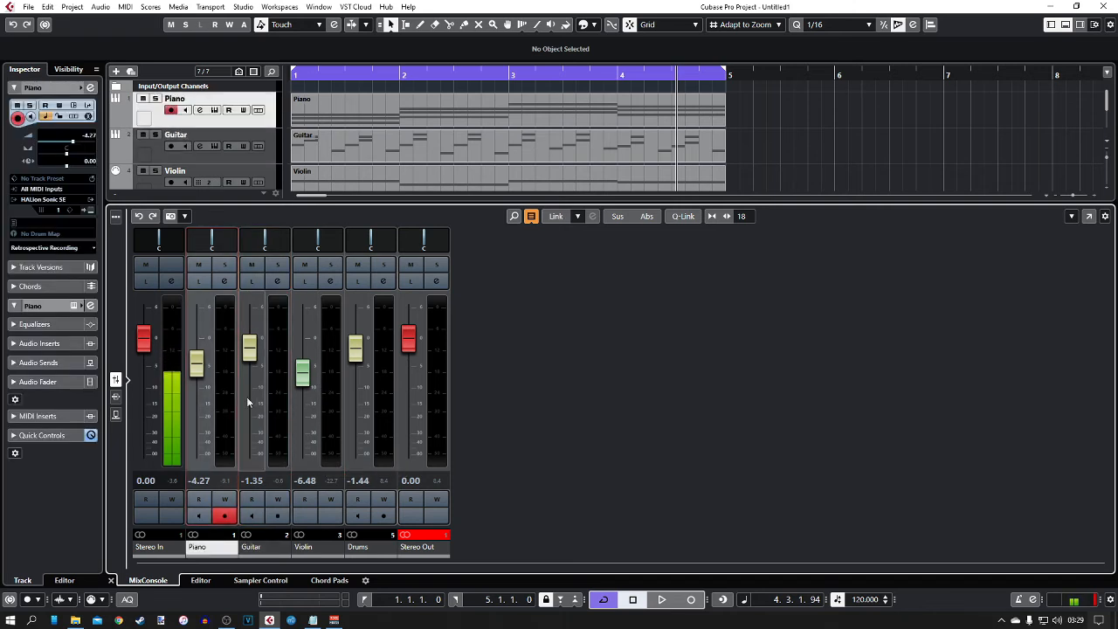
ctrl+click(271, 395)
ctrl+click(329, 404)
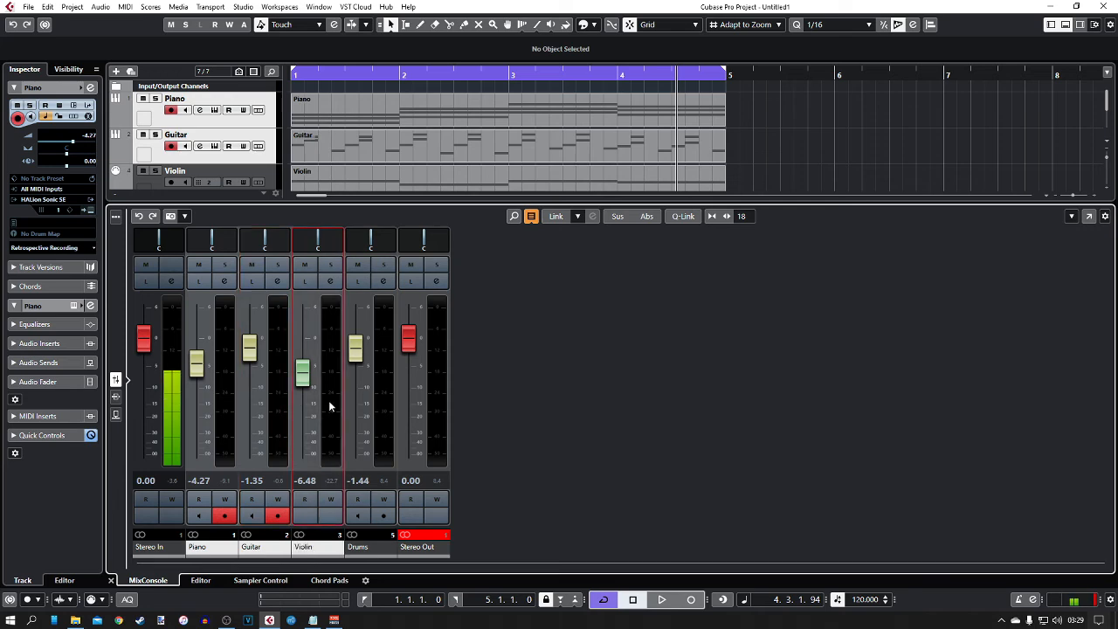
right_click(327, 374)
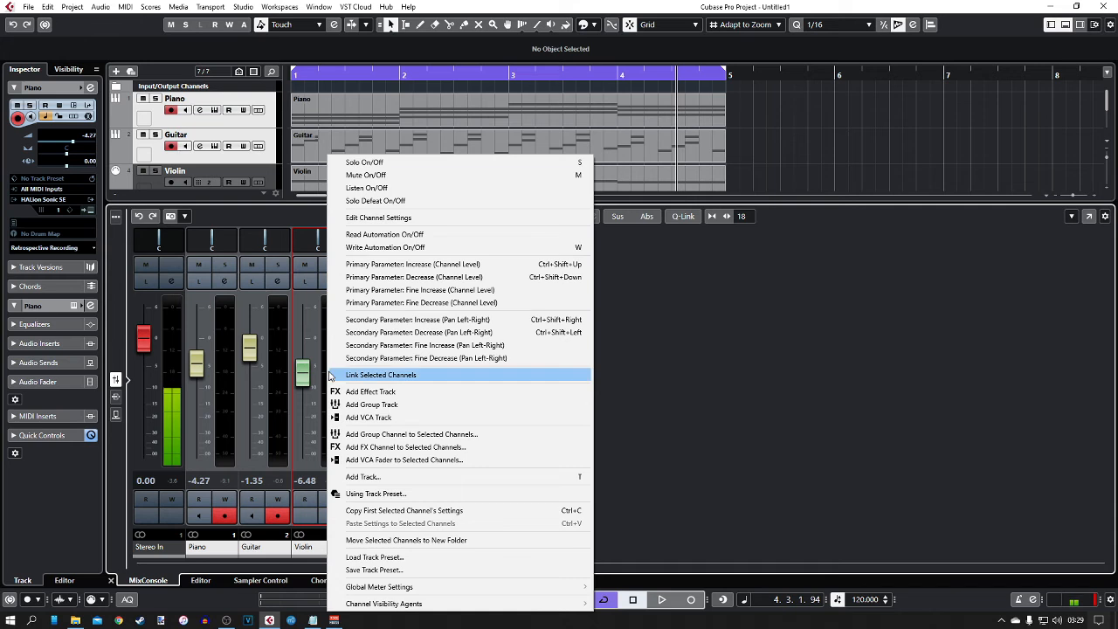
click(371, 440)
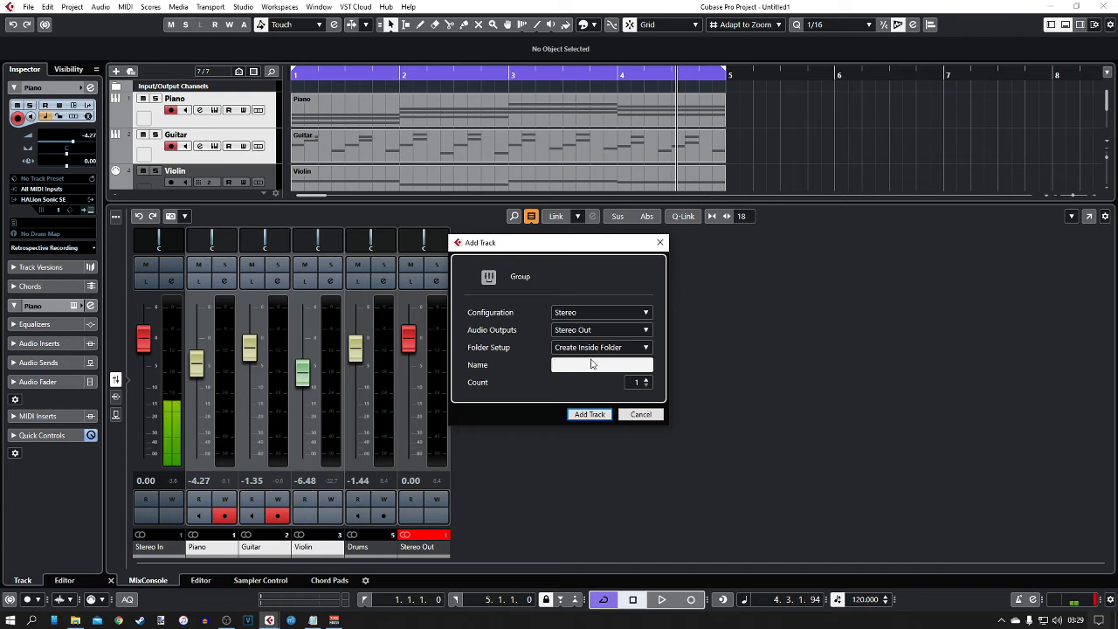
text(Melodic Group)
key(Return)
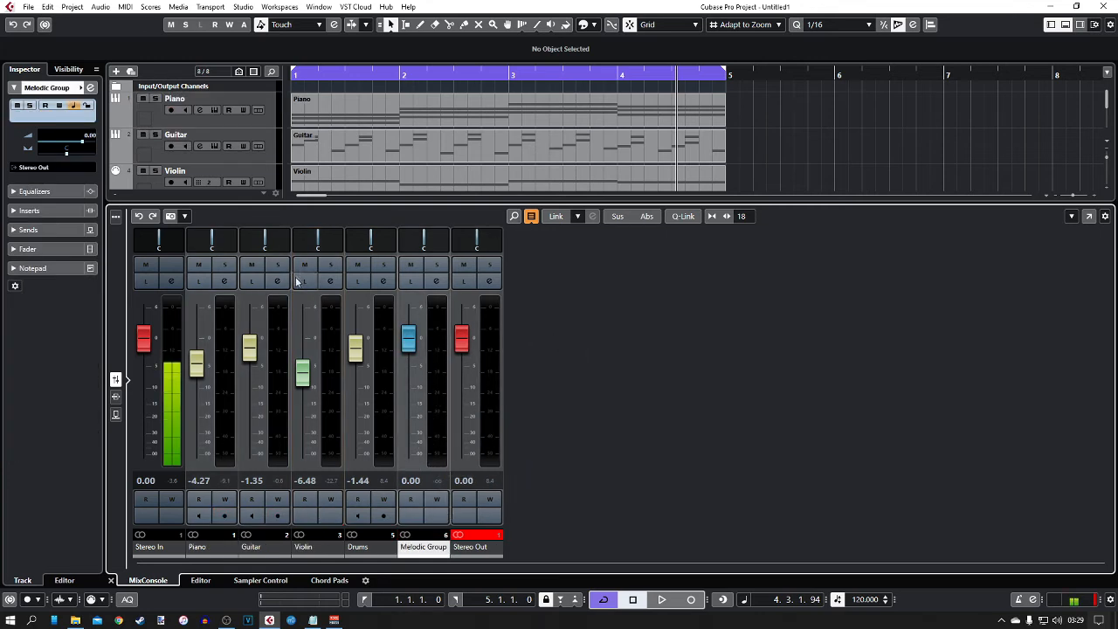
Check the Piano channel's output routing in its channel settings, then close the settings.
click(226, 282)
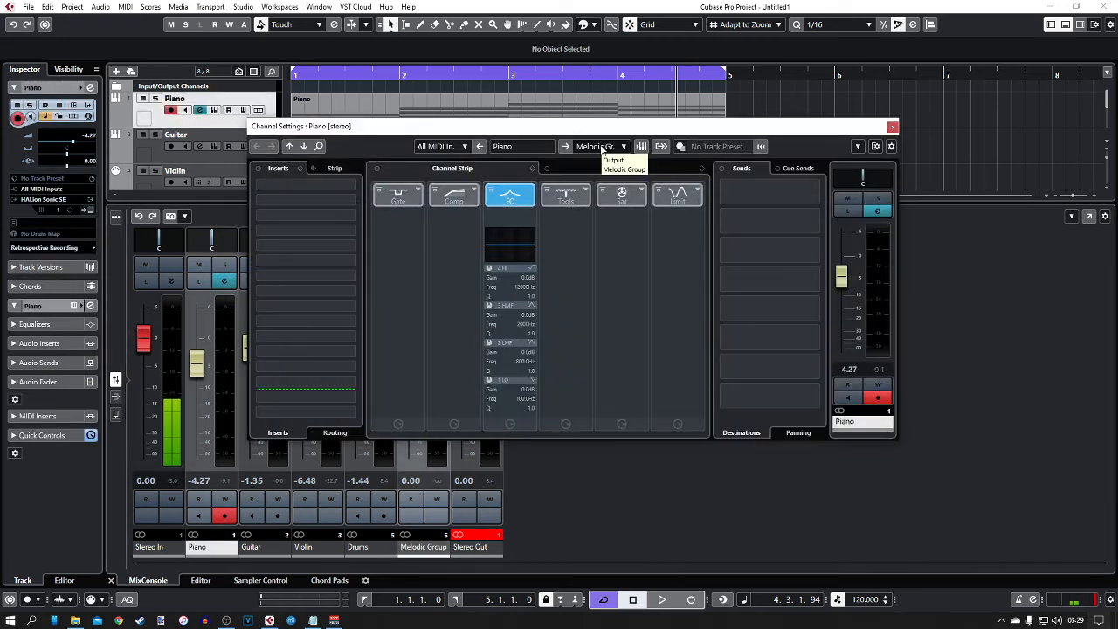
click(892, 127)
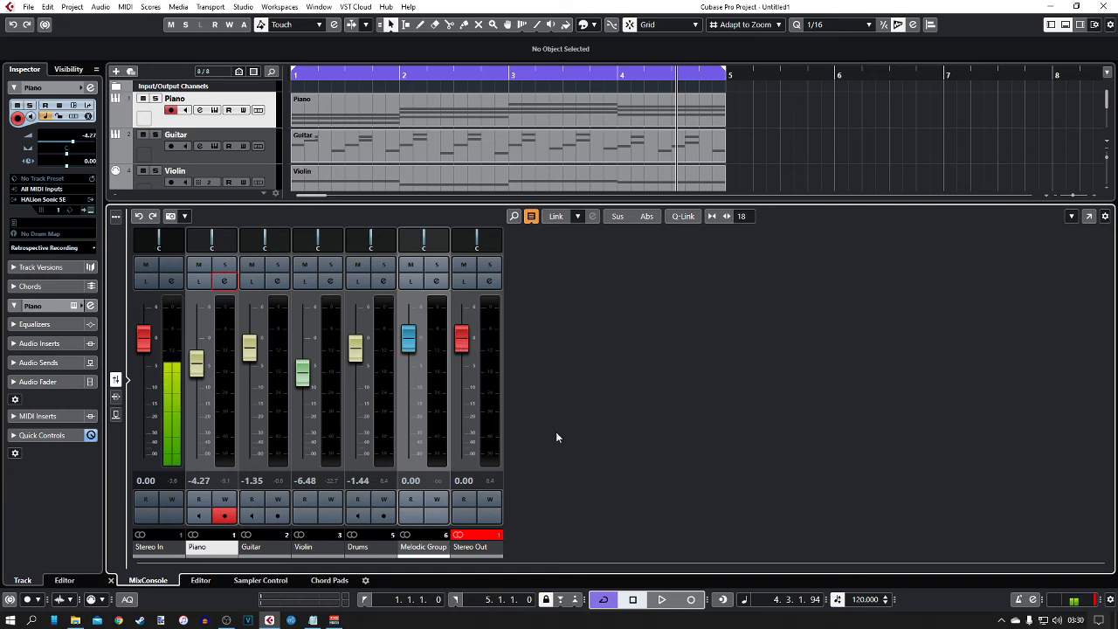